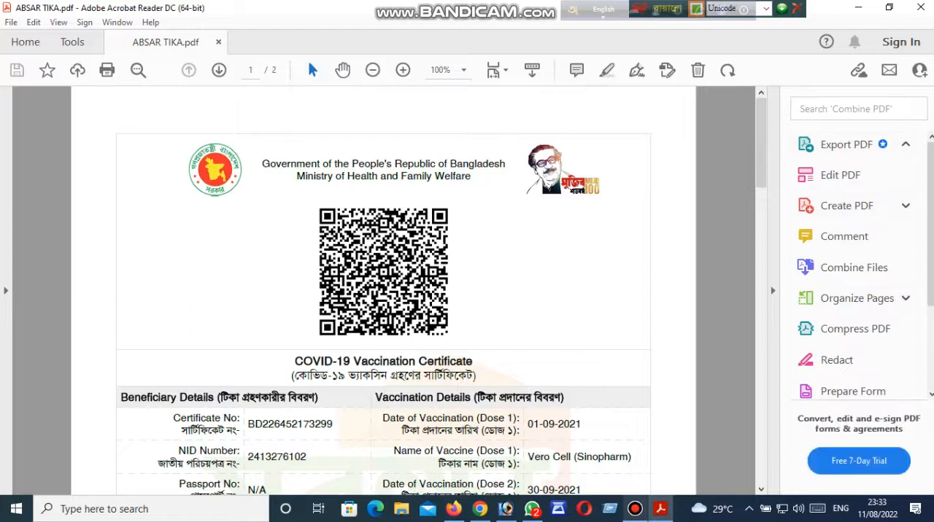
Examine both pages of the COVID-19 vaccination certificate PDF, especially the two-part card on page 2.
drag(184, 155, 649, 501)
scroll(534, 312, up, 8)
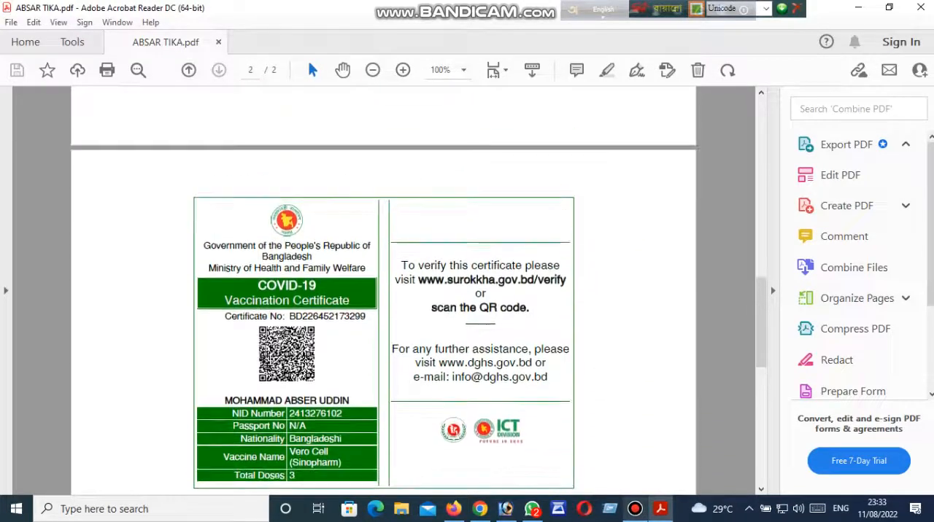
drag(205, 237, 566, 414)
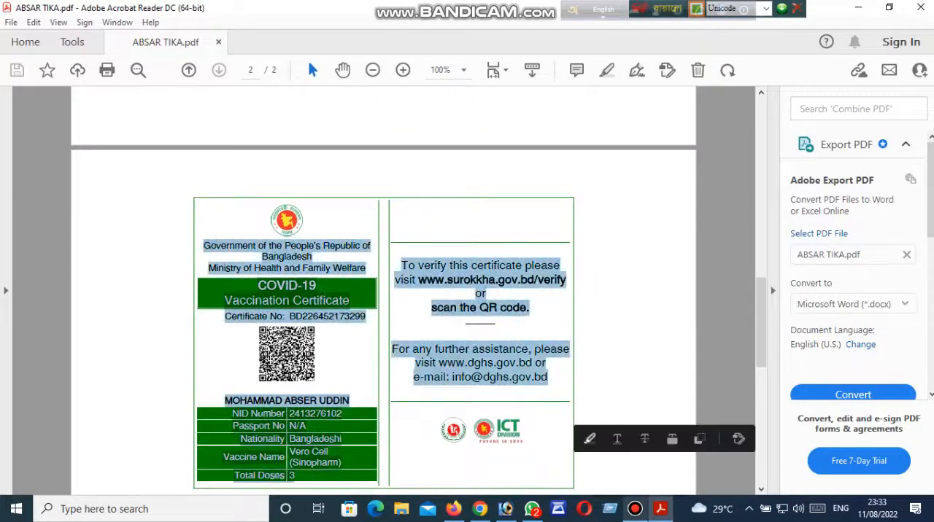
click(635, 385)
scroll(635, 384, down, 2)
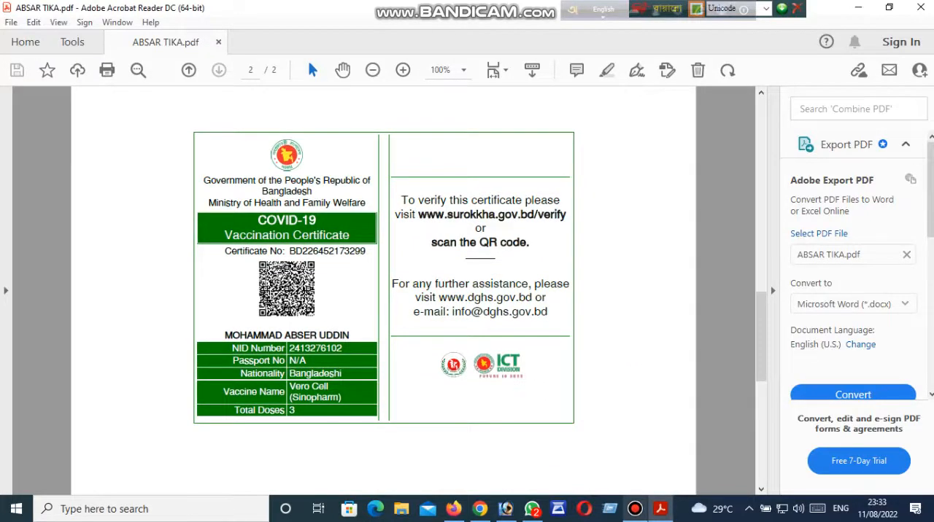
scroll(384, 290, up, 2)
scroll(384, 290, down, 3)
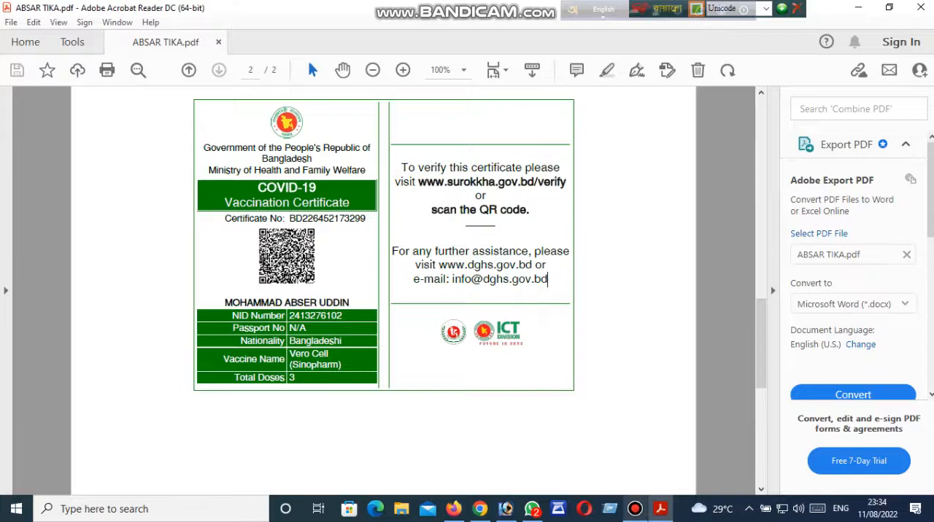
scroll(384, 291, up, 2)
drag(202, 216, 539, 394)
click(485, 423)
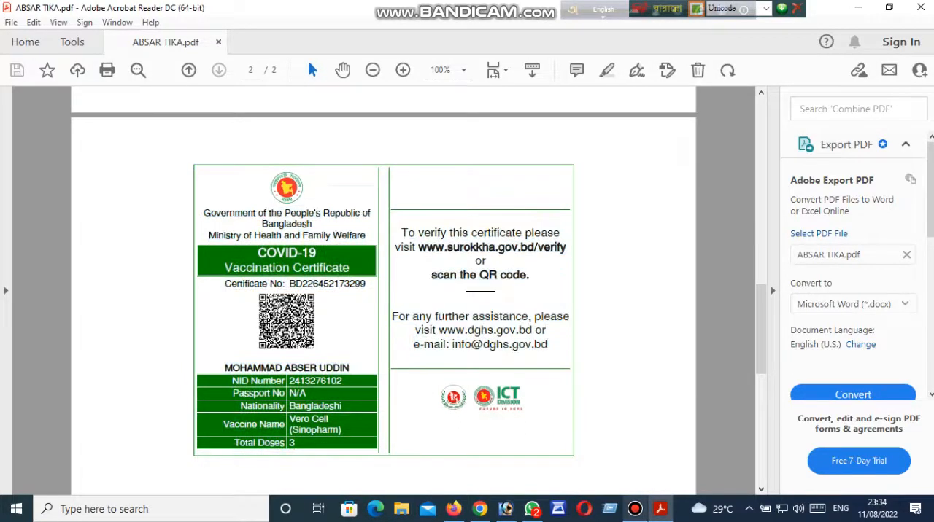
key(ctrl+a)
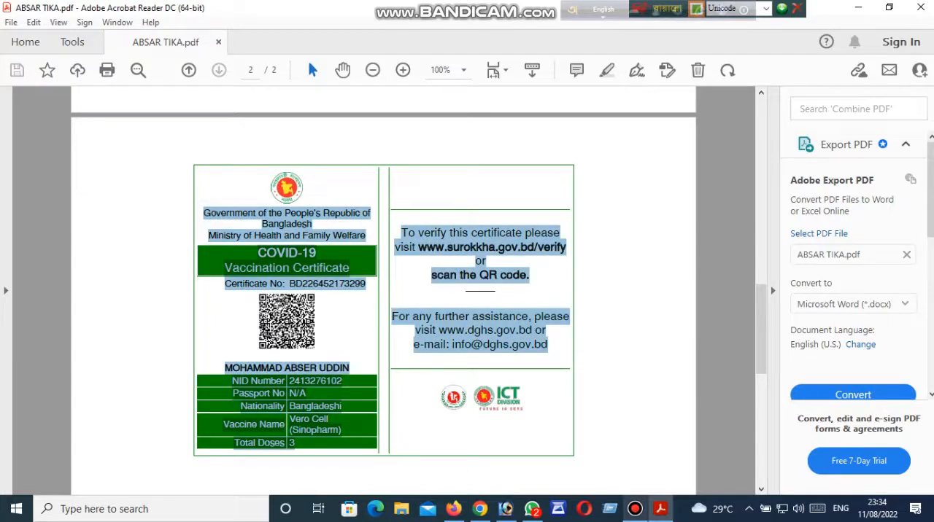
click(408, 362)
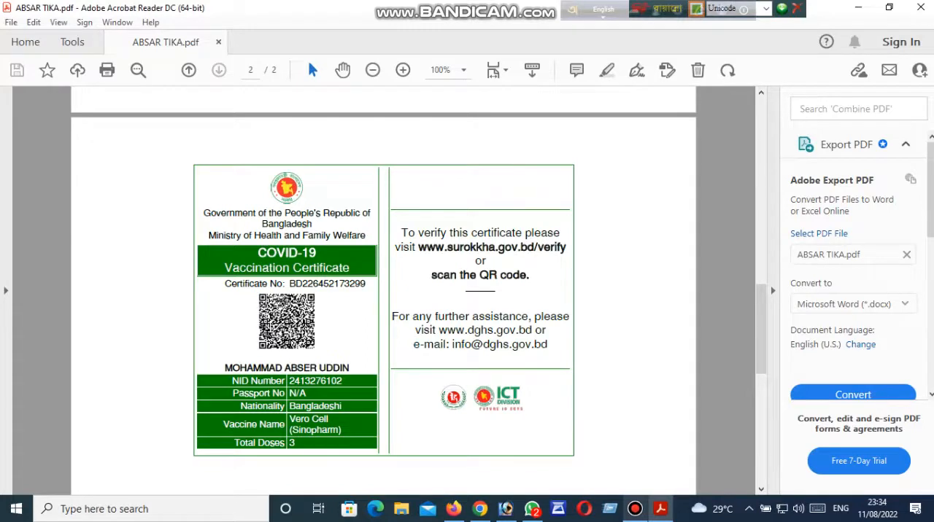
key(ctrl+a)
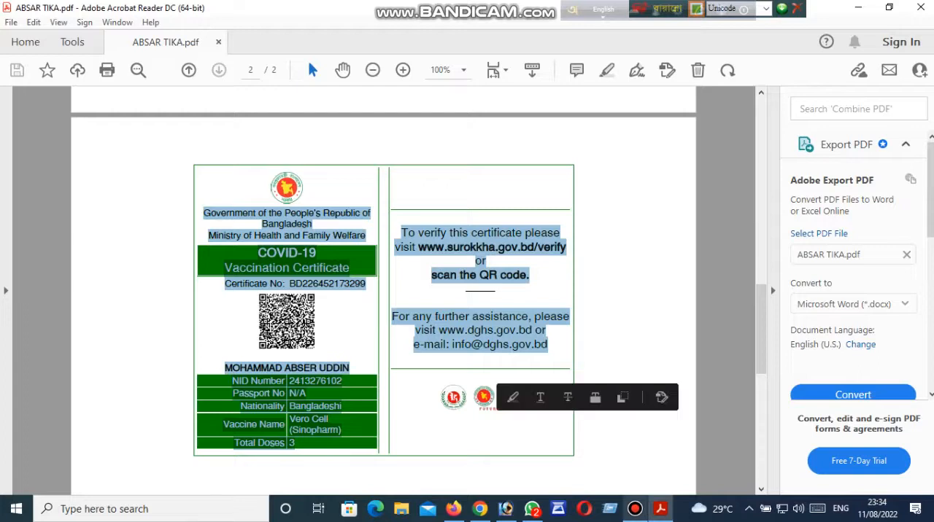
click(547, 345)
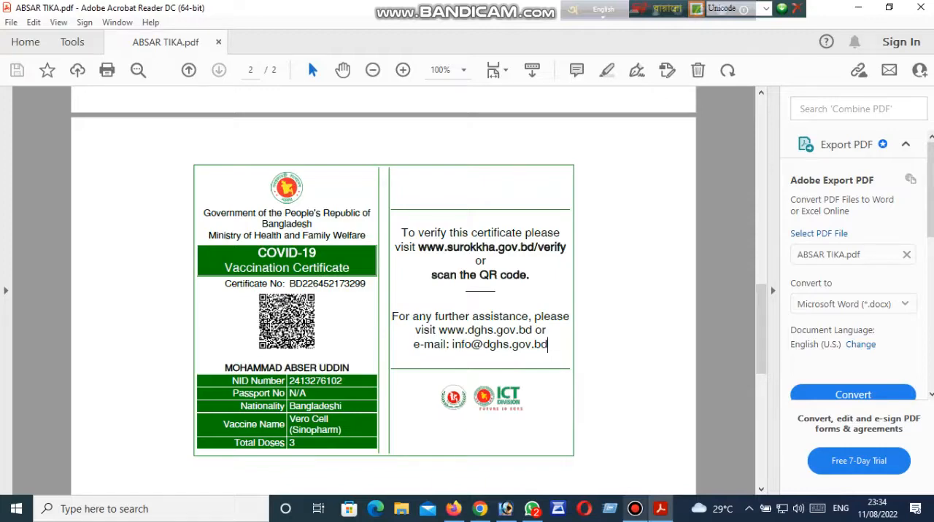
scroll(383, 291, down, 3)
scroll(384, 291, up, 3)
key(ctrl+a)
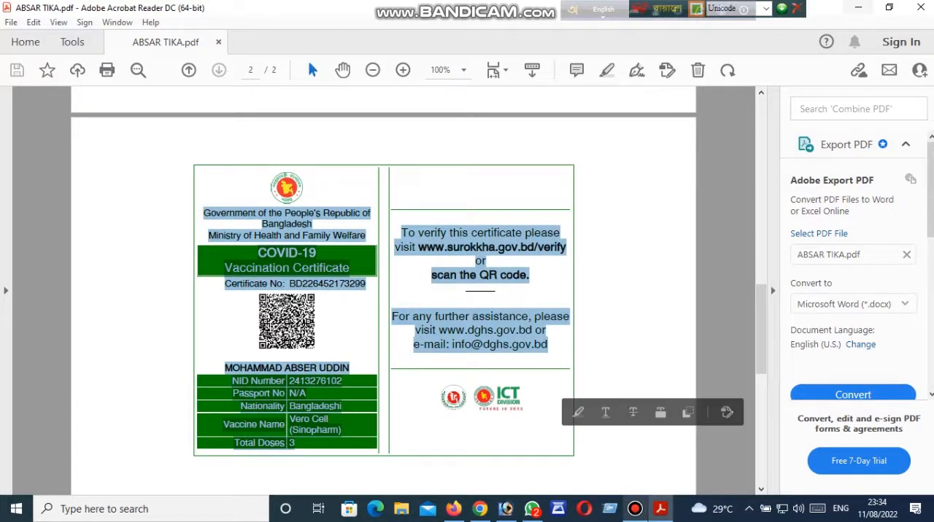
Close the PDF viewer and open page 2 of the certificate PDF in Photoshop, rasterized at 300 pixels/inch.
click(921, 8)
drag(543, 299, 504, 350)
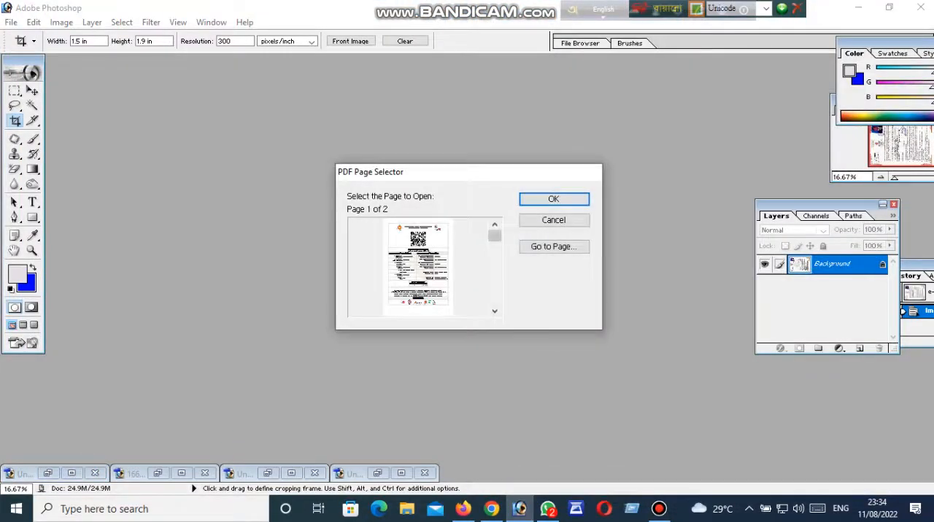
drag(494, 236, 494, 285)
click(536, 247)
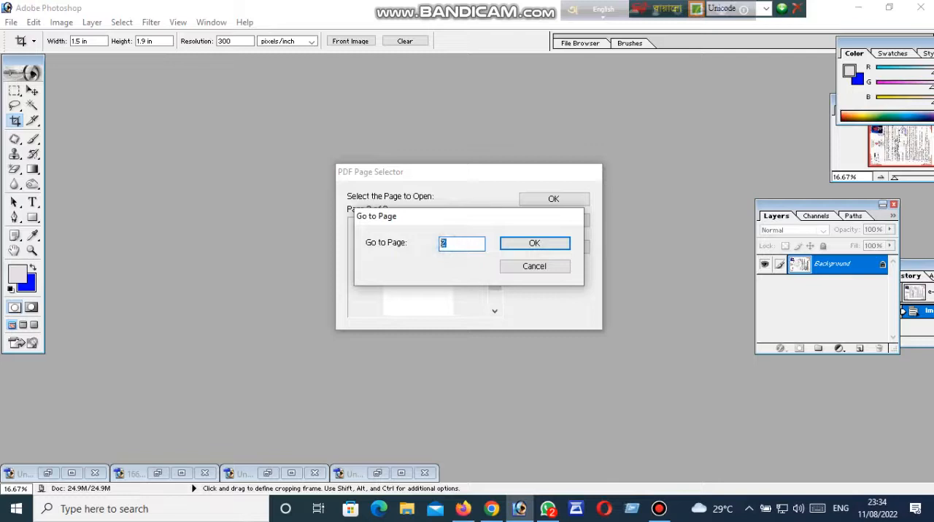
click(534, 244)
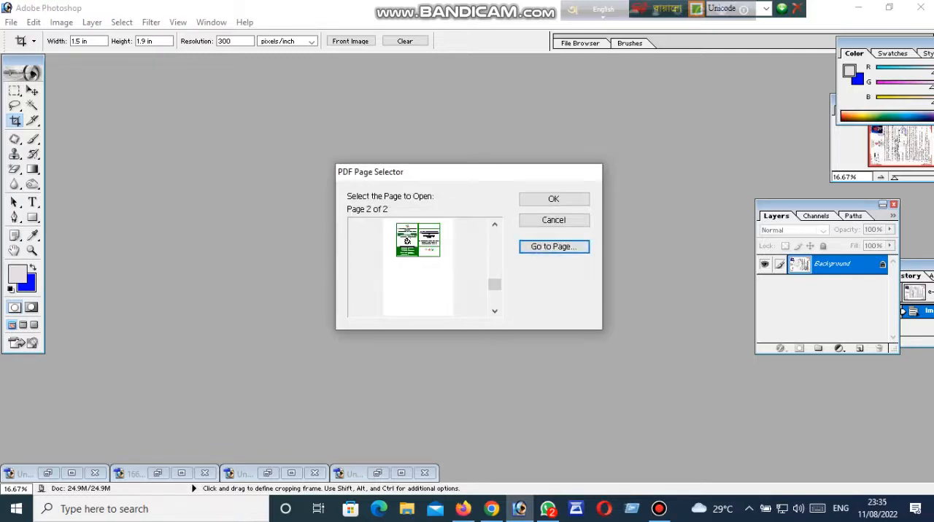
click(554, 198)
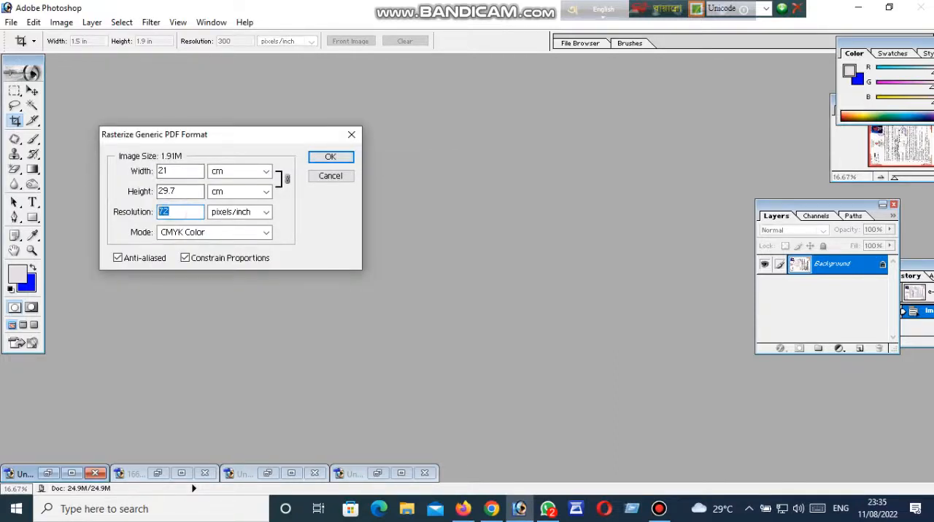
text(300)
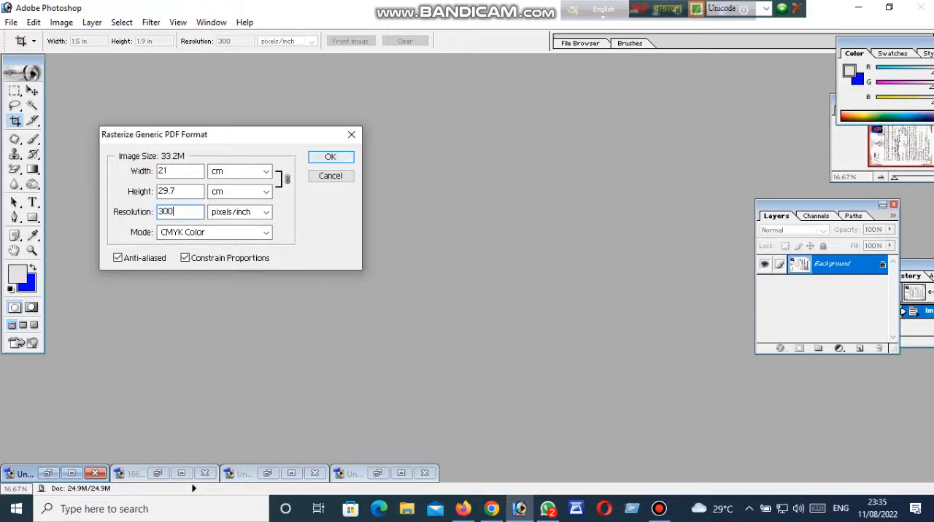
key(Return)
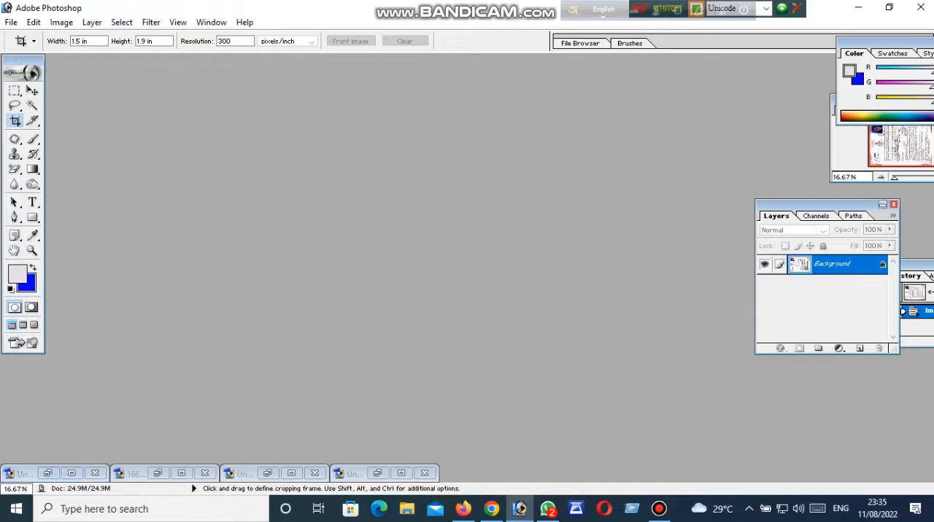
Set the Crop tool to a fixed size of 3.46 in wide by 2.16 in high.
click(301, 121)
key(ctrl+0)
key(z)
click(454, 173)
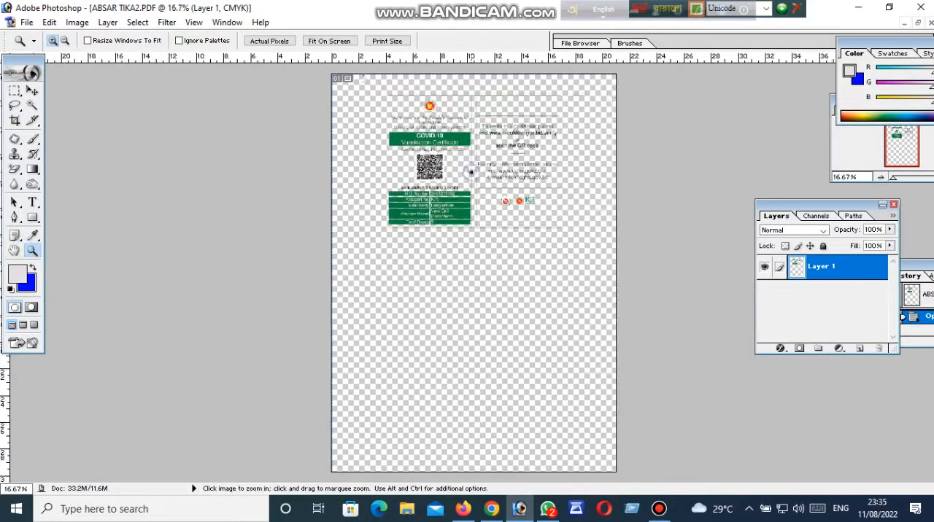
click(473, 172)
click(478, 169)
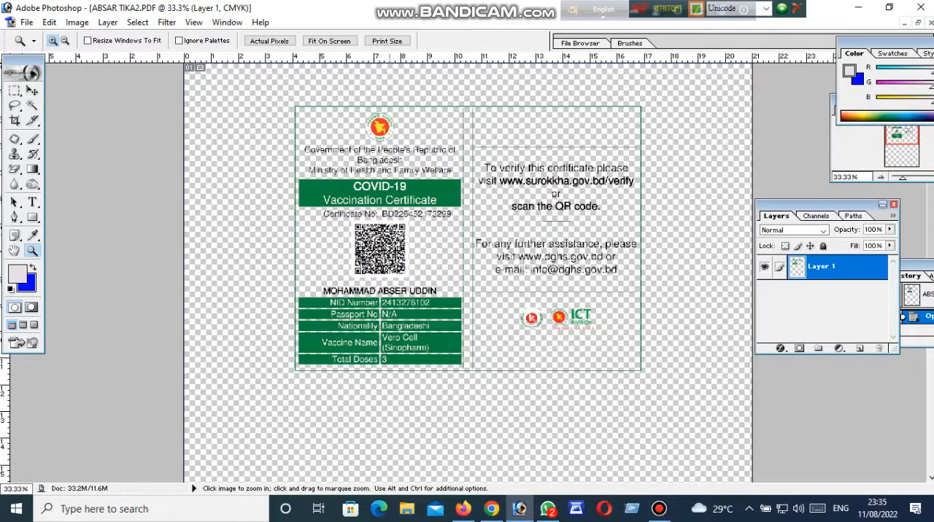
click(443, 213)
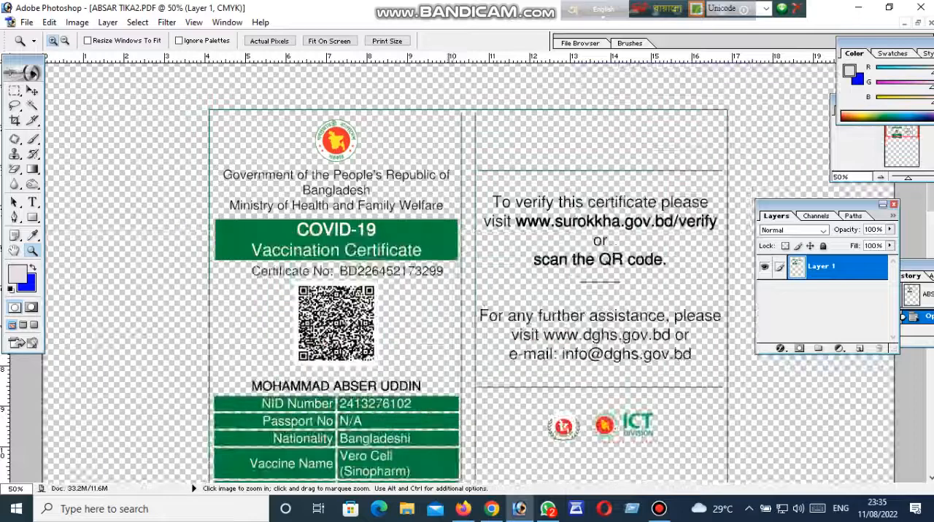
right_click(436, 212)
click(456, 220)
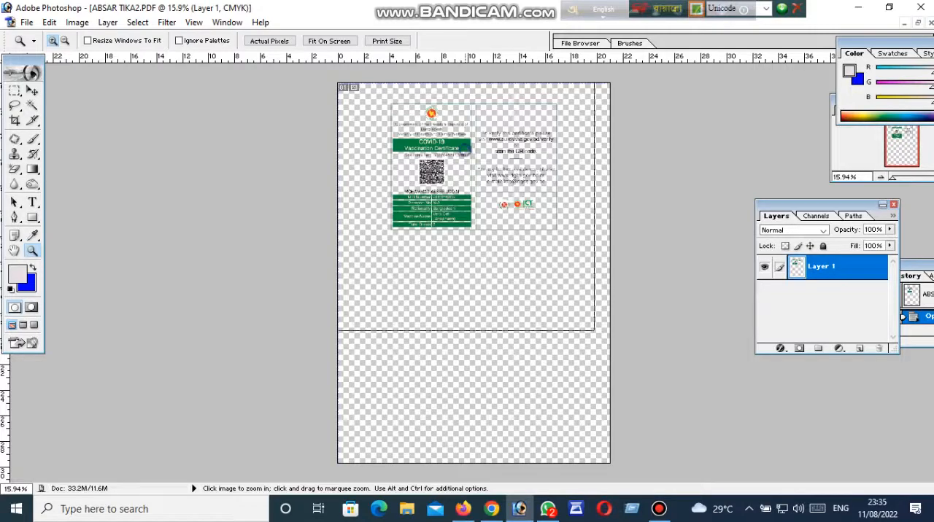
click(463, 149)
click(501, 153)
click(14, 121)
double_click(79, 41)
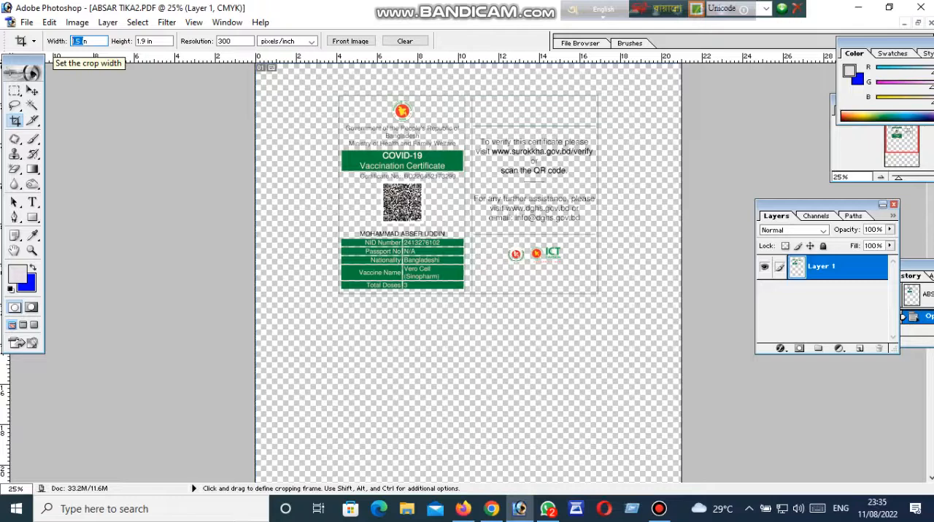
text(3.46in)
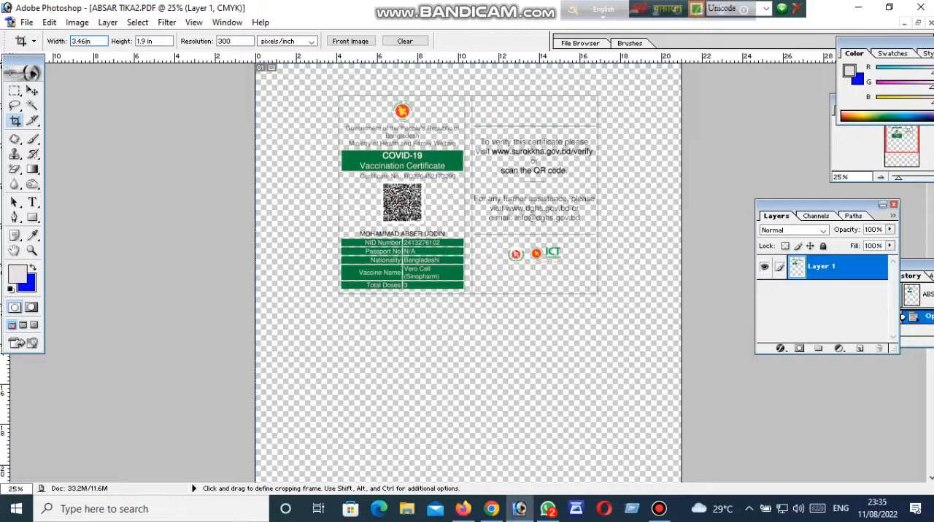
key(Tab)
text(2.16)
Crop the page to the card's front panel with the QR code, turning the crop frame upright to enclose the whole panel.
drag(332, 89, 468, 173)
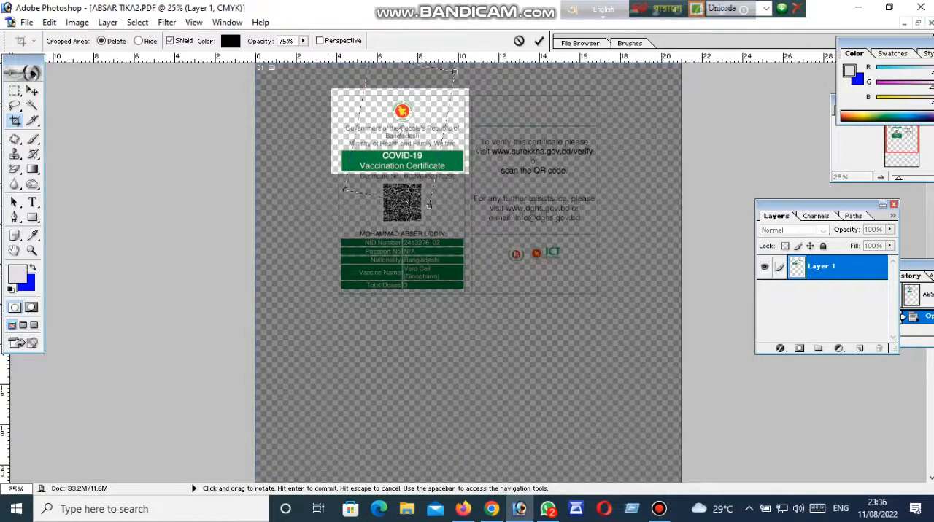
drag(436, 202, 441, 199)
drag(379, 172, 356, 201)
drag(419, 227, 469, 306)
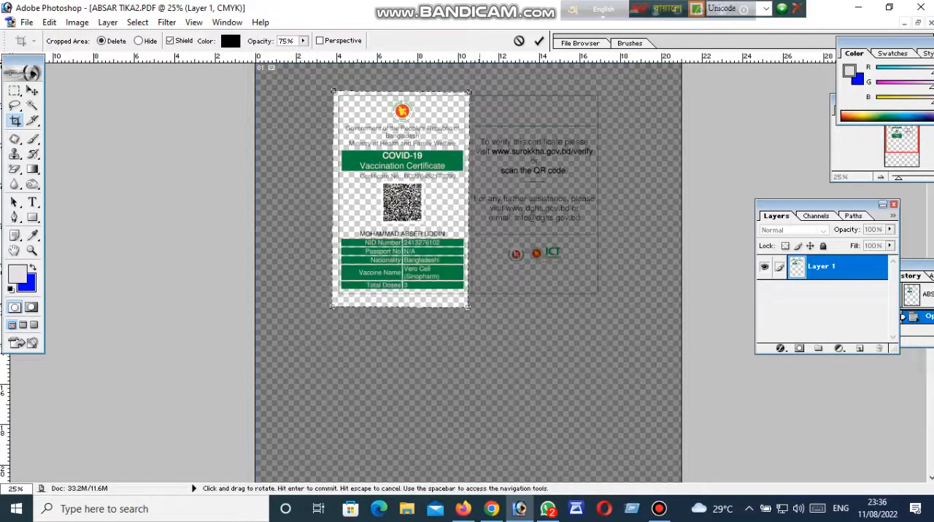
key(Up)
key(Up)
key(Up)
key(Up)
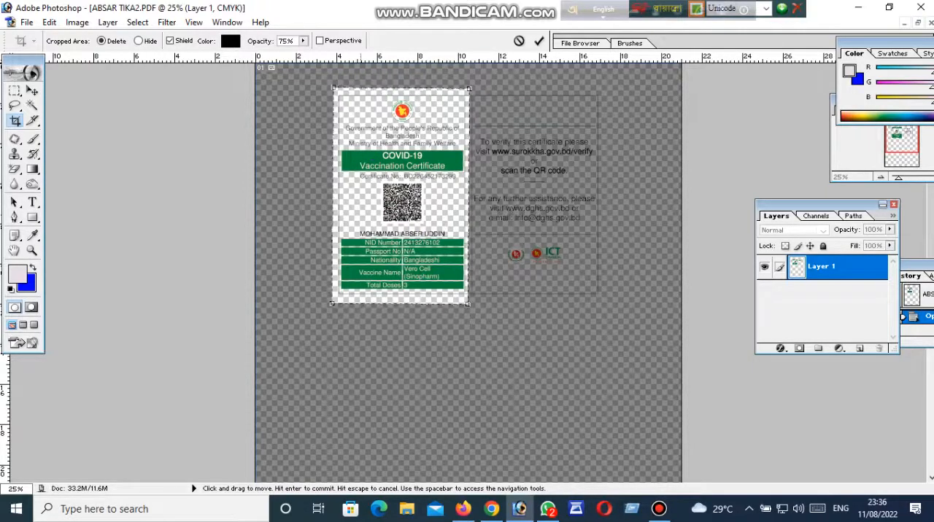
key(Return)
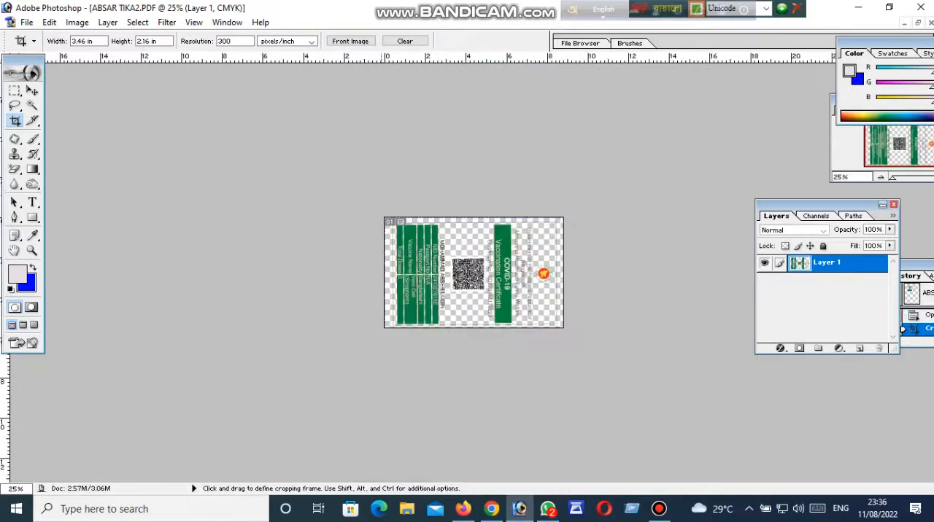
Rotate the canvas 90° counterclockwise so the cropped card front stands upright.
key(ctrl+0)
click(76, 22)
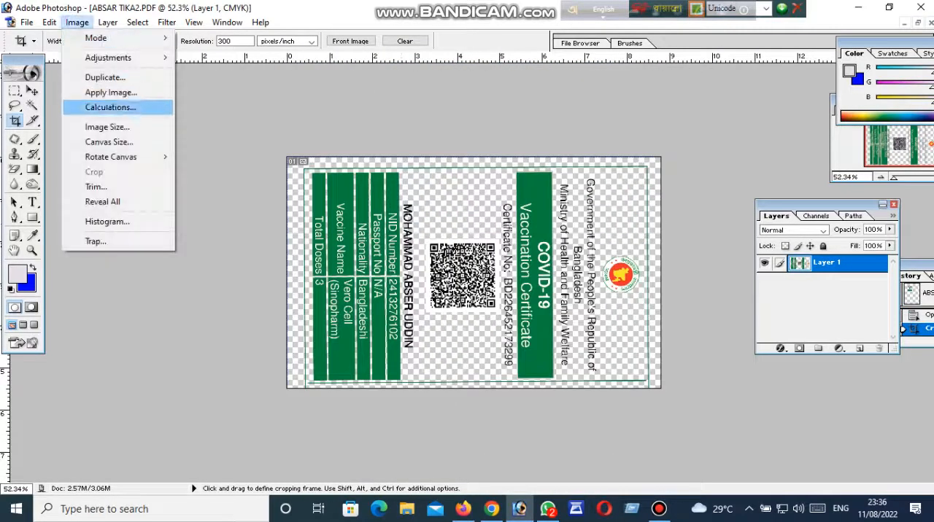
mouse_move(107, 154)
click(219, 187)
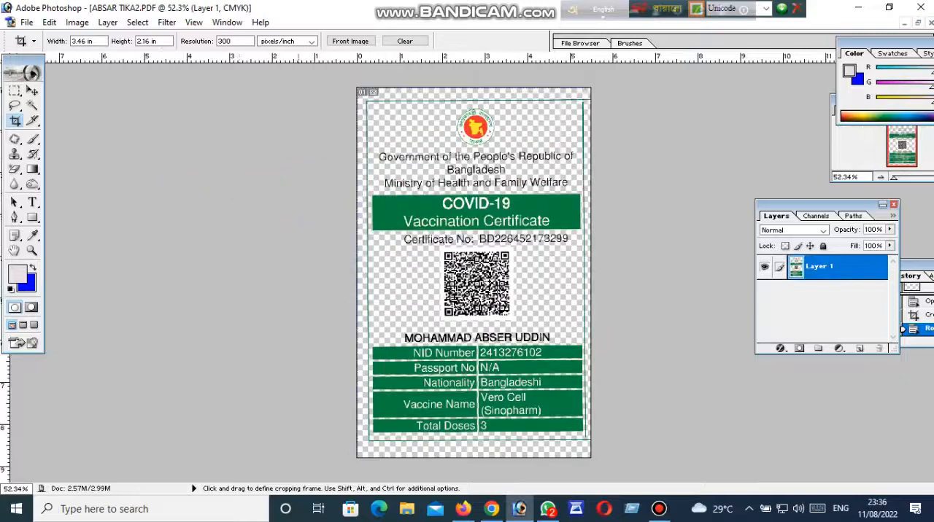
key(ctrl+0)
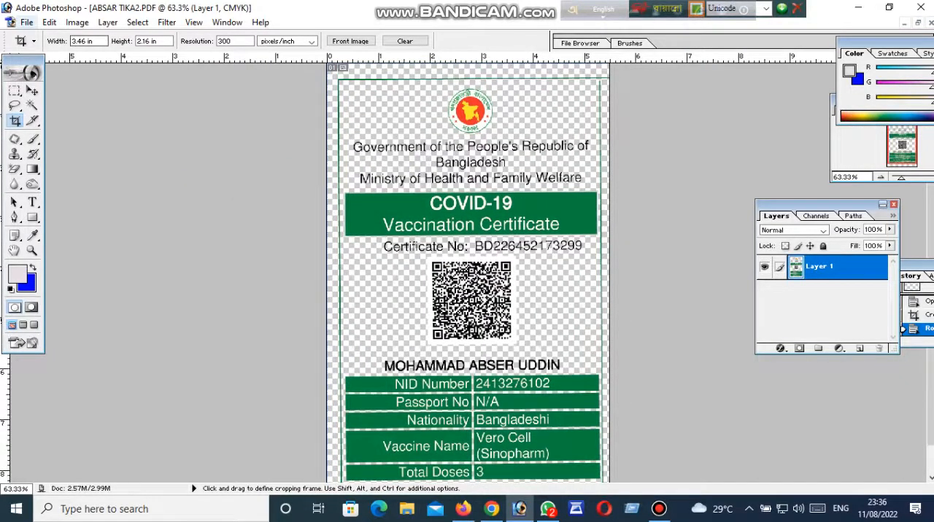
Save the upright card front to the Desktop as a JPEG named 1 with Maximum quality 12.
click(26, 22)
click(56, 147)
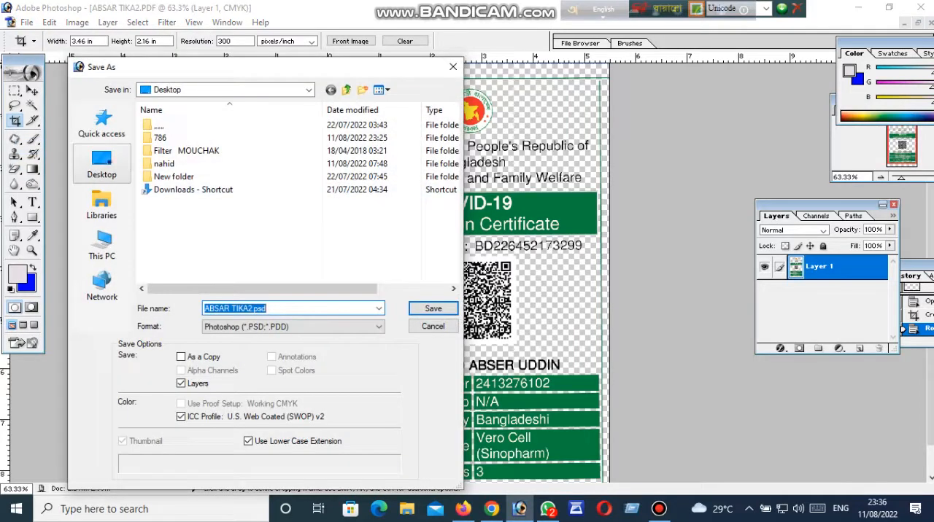
click(101, 164)
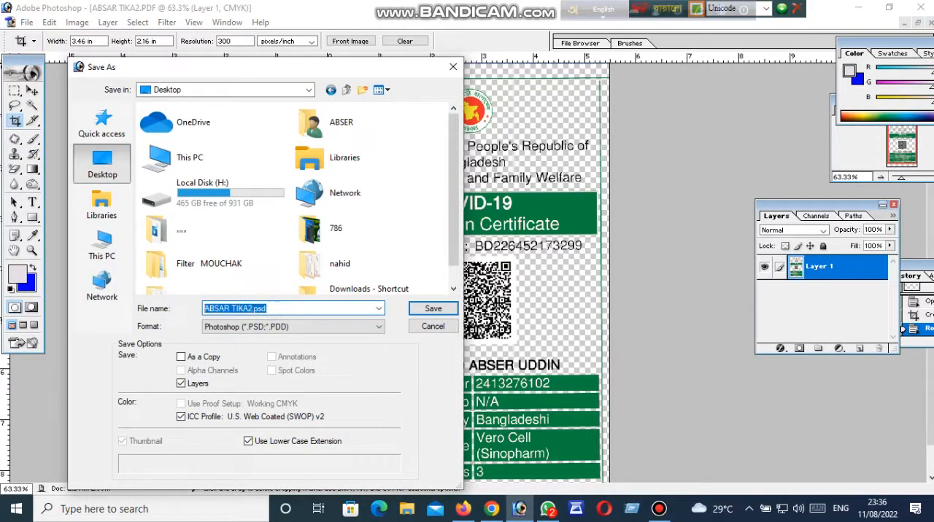
text(1)
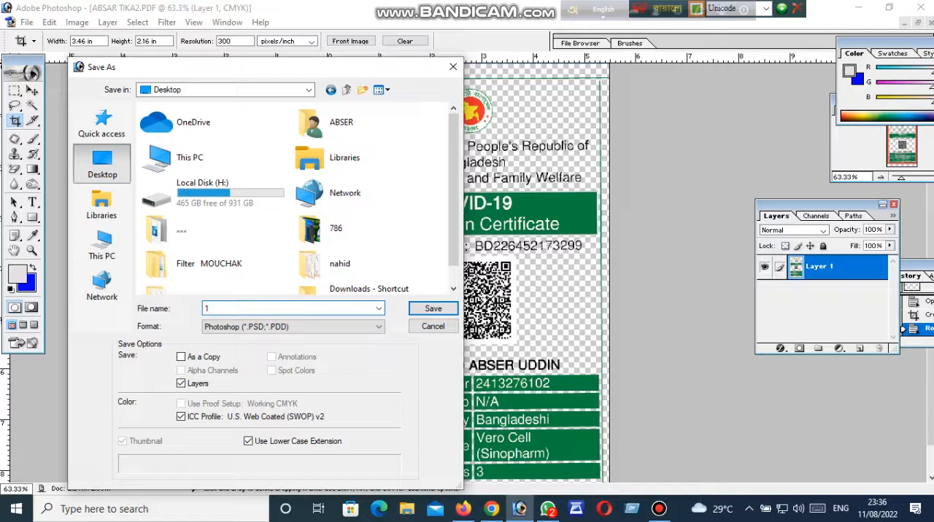
click(309, 327)
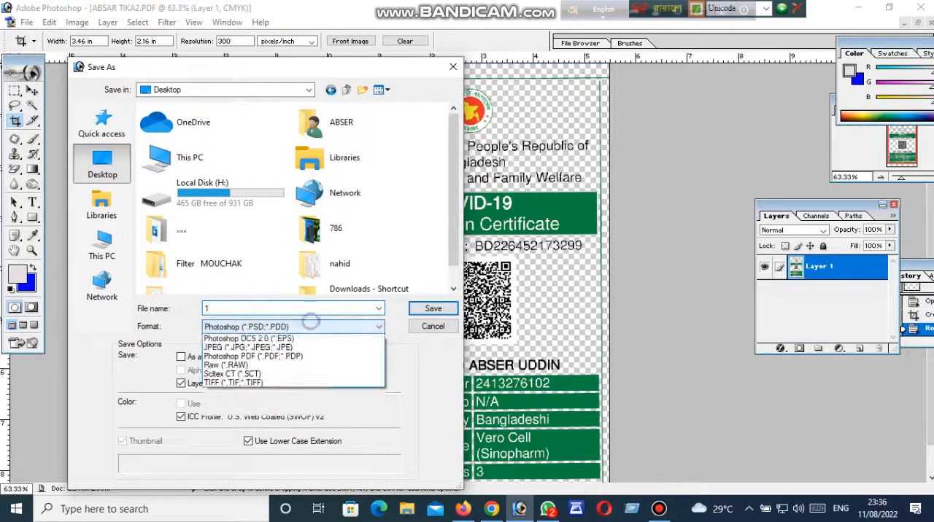
click(294, 329)
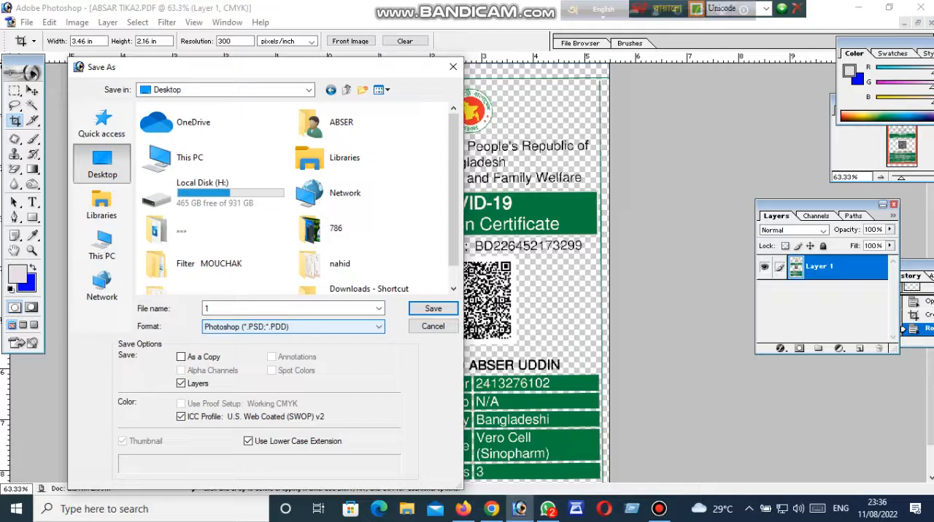
click(298, 326)
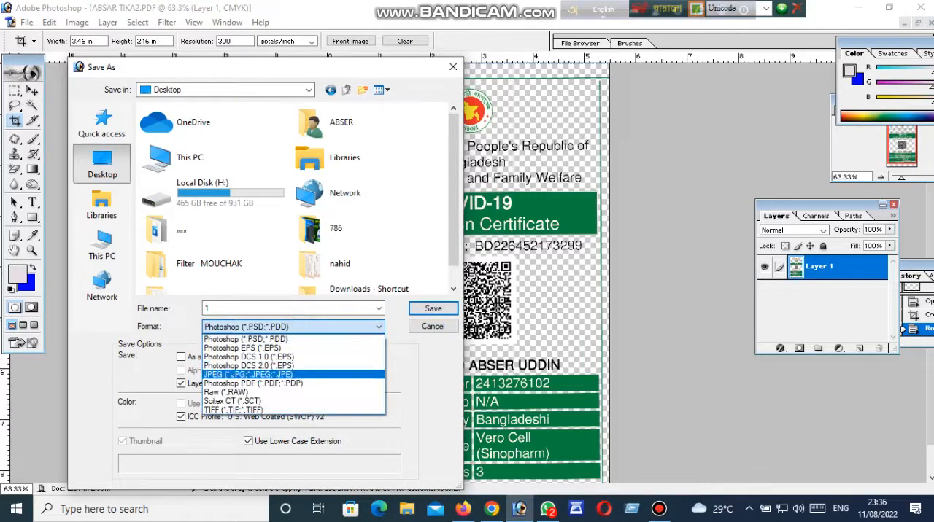
click(250, 374)
click(433, 308)
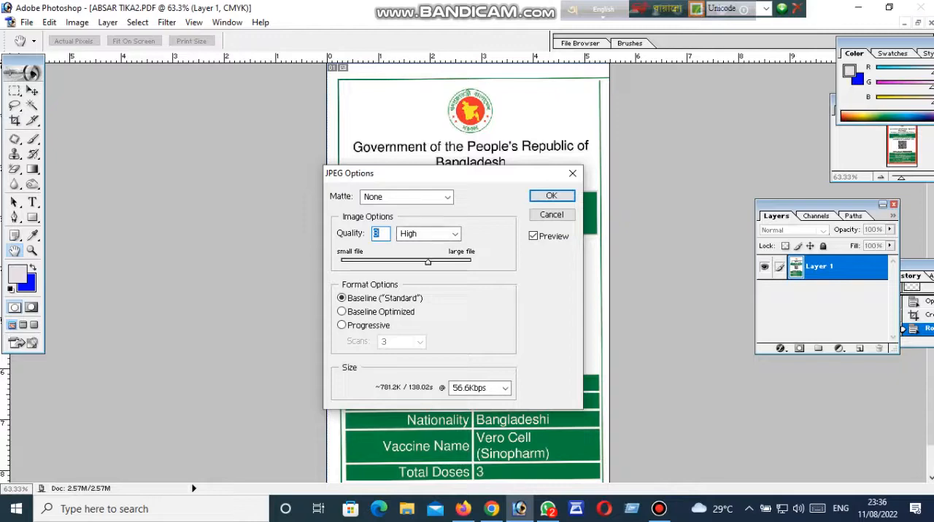
drag(428, 262, 470, 263)
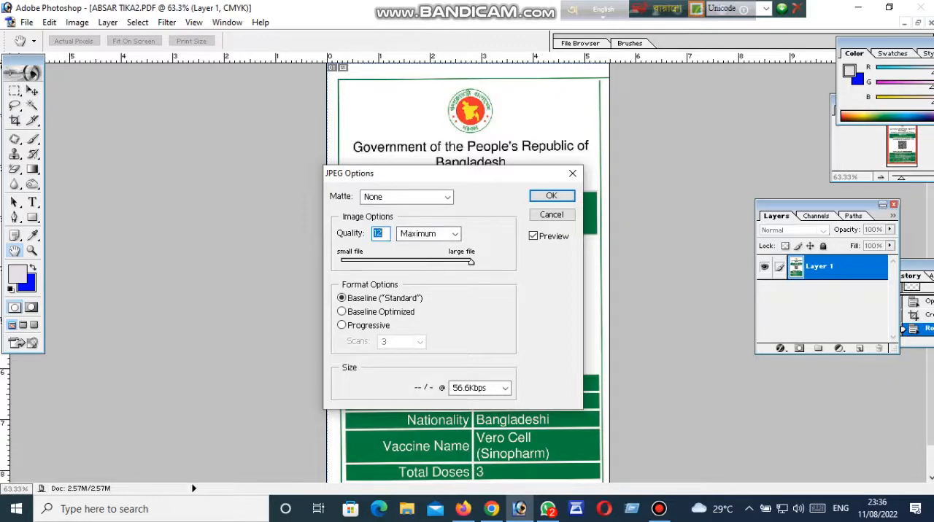
key(Return)
key(c)
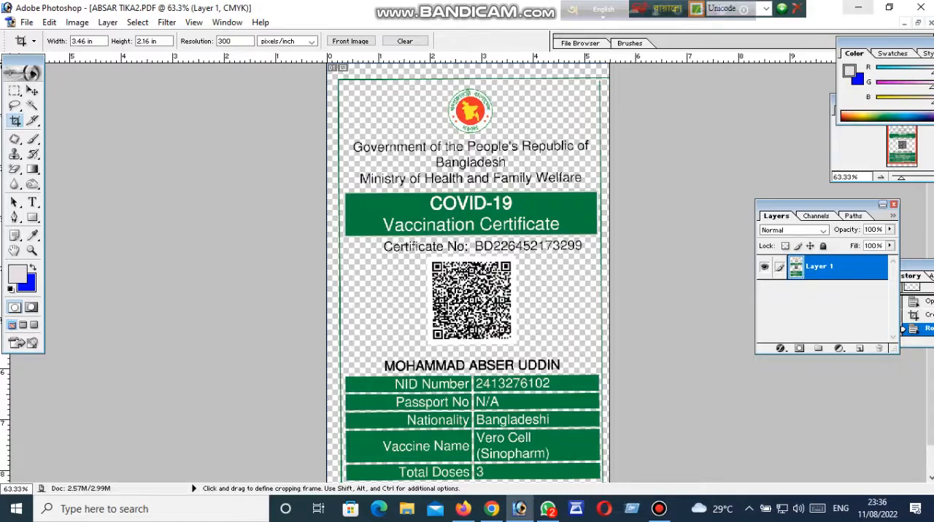
Step back in the history to the originally opened page, before the crop and canvas rotation.
click(858, 7)
mouse_move(345, 291)
mouse_down()
mouse_move(318, 252)
mouse_move(335, 295)
mouse_up()
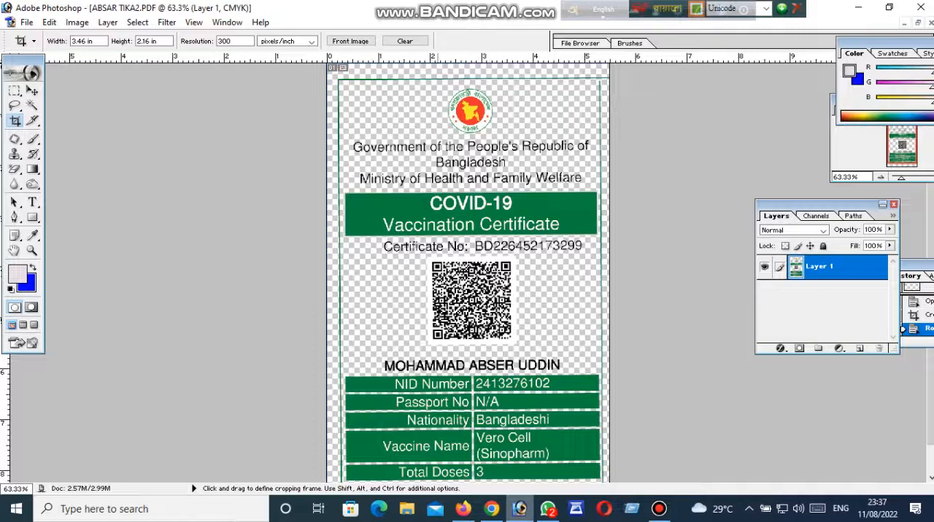
key(z)
right_click(427, 242)
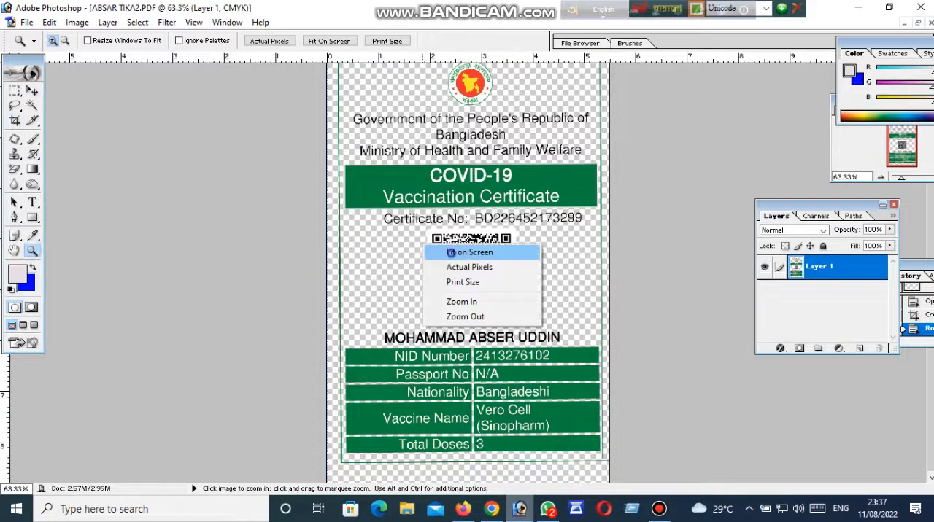
click(452, 251)
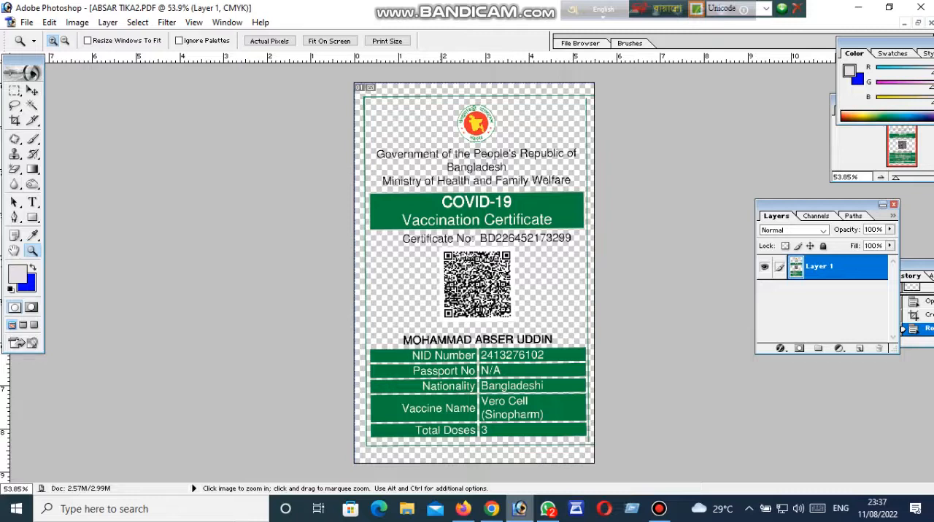
click(905, 315)
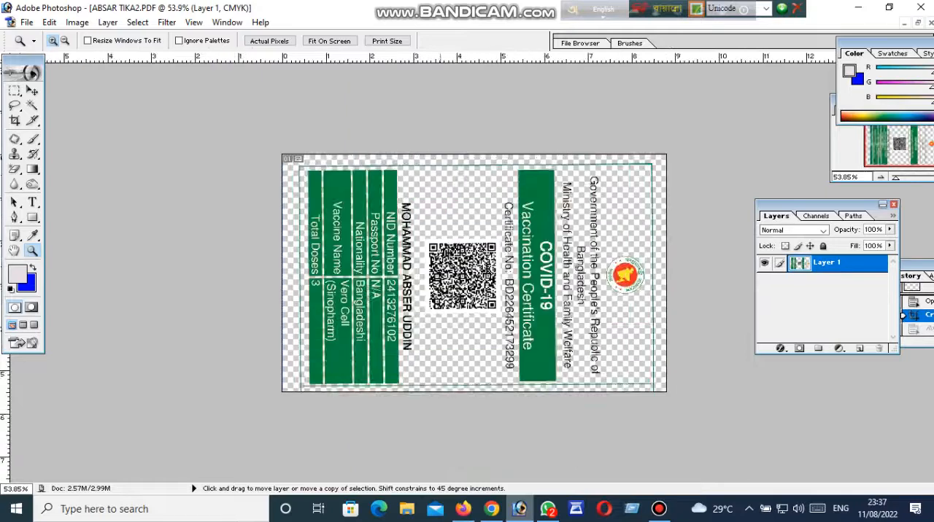
click(905, 301)
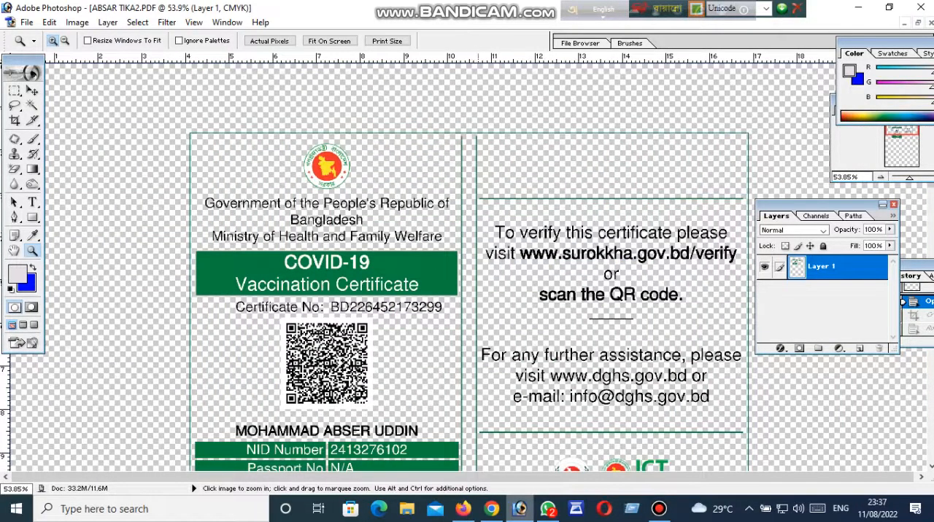
Crop the page to the card's back panel with the verification text and logos, rotating the fixed-size crop frame to enclose the whole panel.
scroll(467, 284, down, 3)
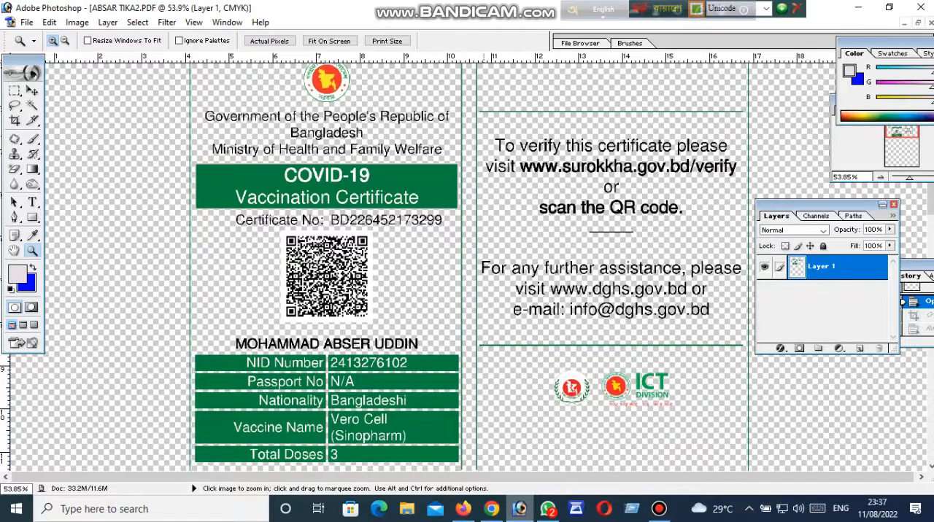
scroll(467, 284, up, 1)
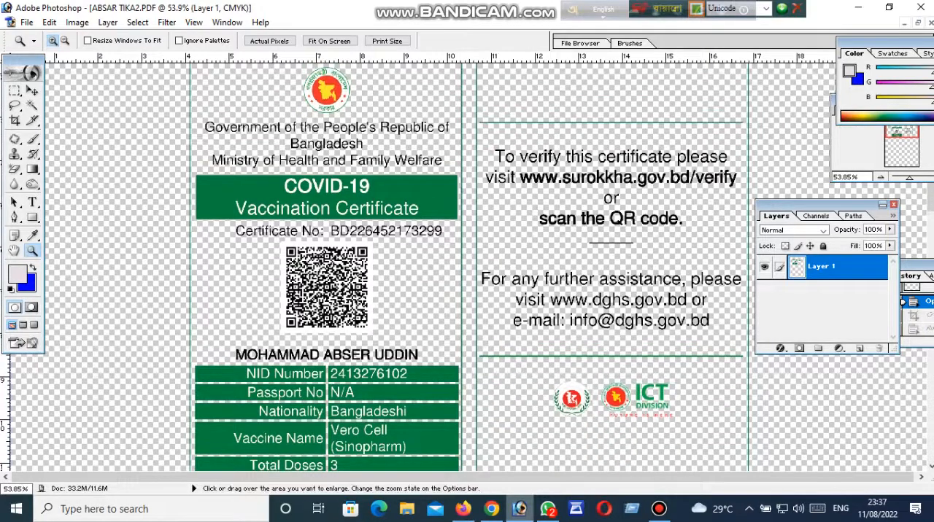
drag(817, 205, 853, 210)
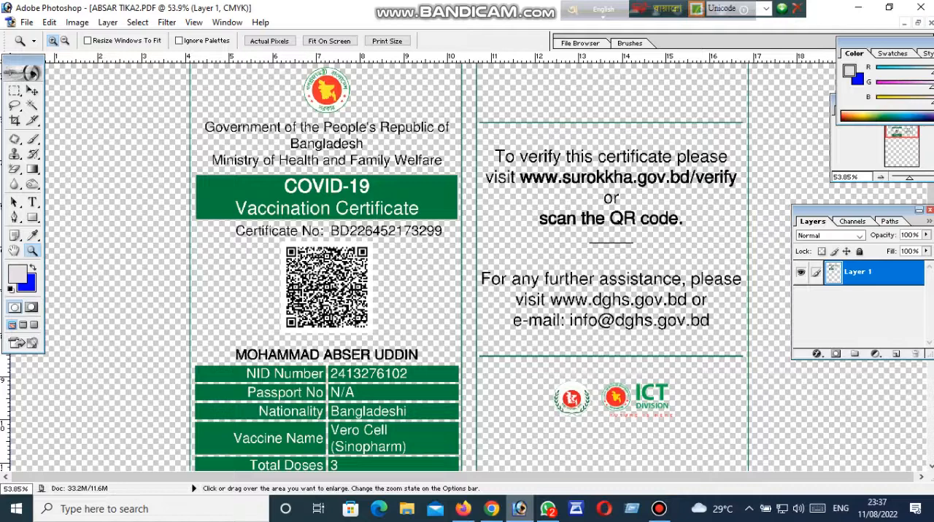
scroll(467, 284, down, 1)
right_click(618, 252)
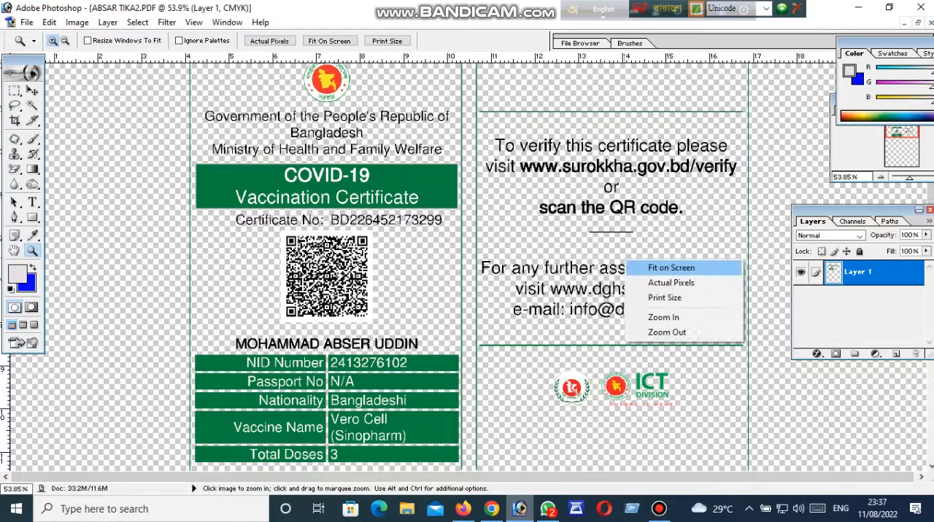
click(642, 267)
click(522, 211)
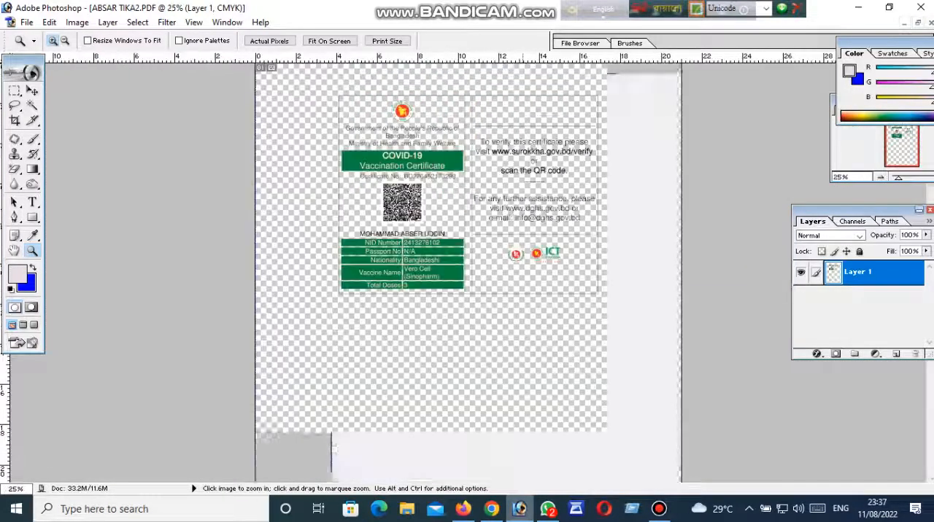
click(531, 207)
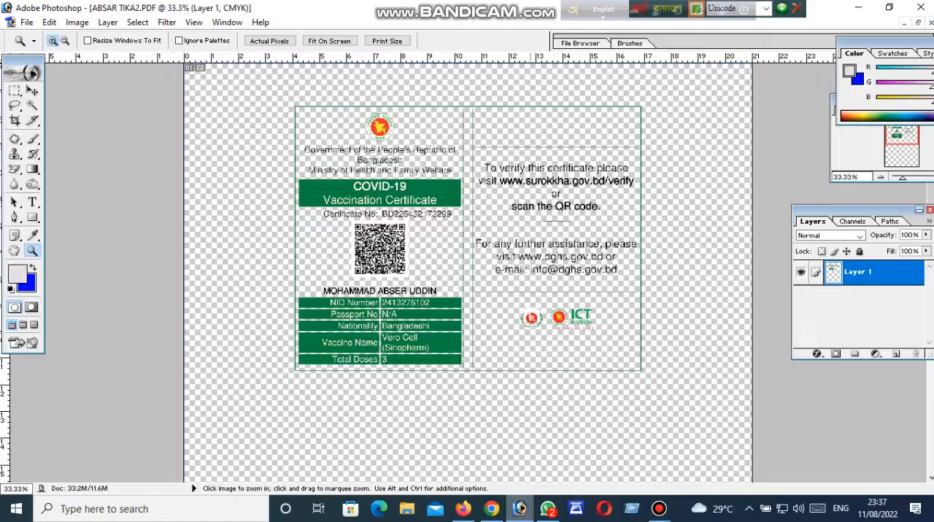
click(536, 212)
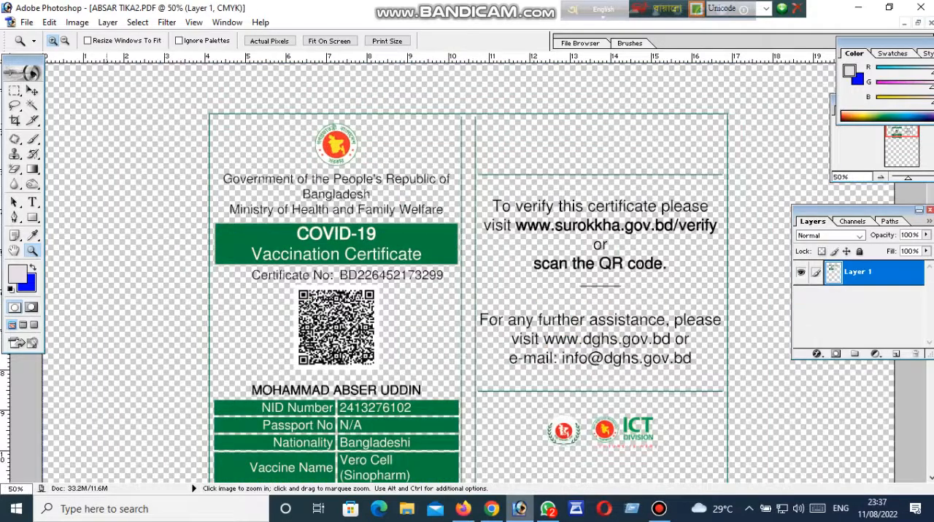
click(14, 121)
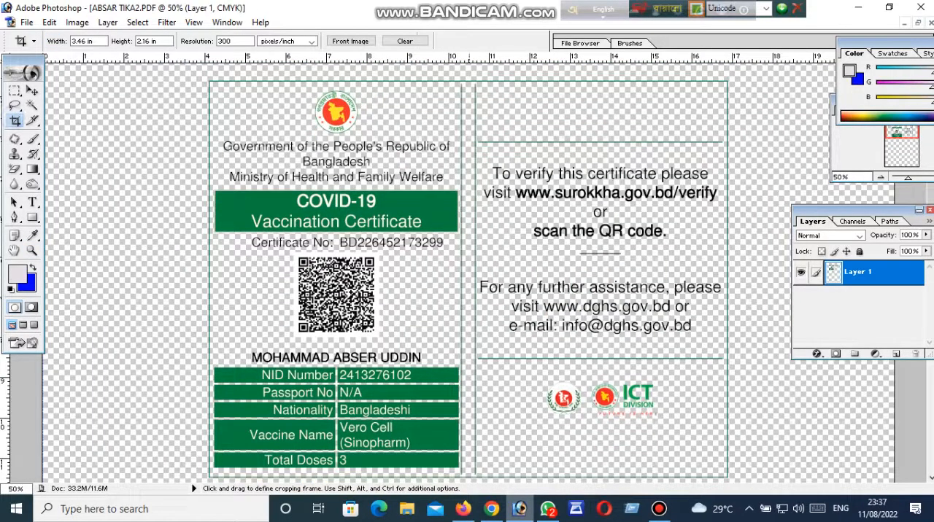
drag(469, 78, 512, 312)
drag(597, 265, 540, 318)
drag(656, 373, 733, 481)
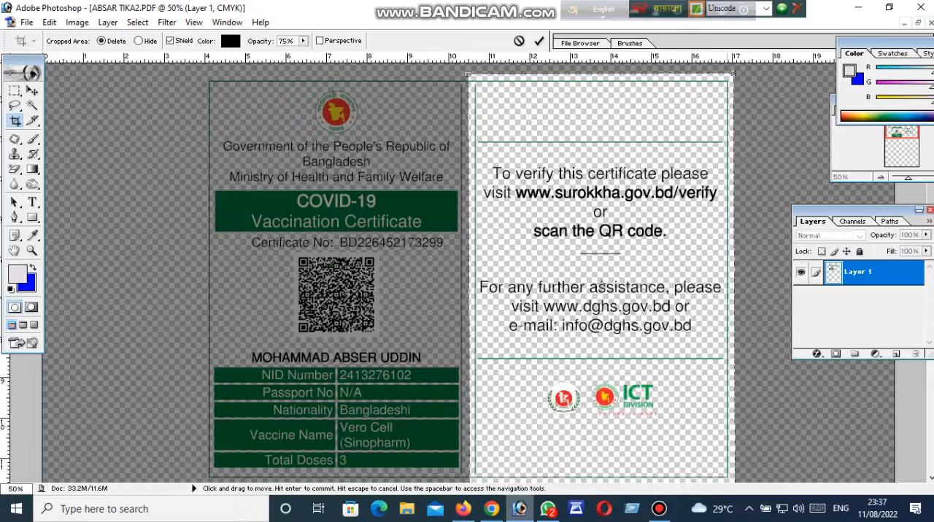
scroll(679, 397, down, 1)
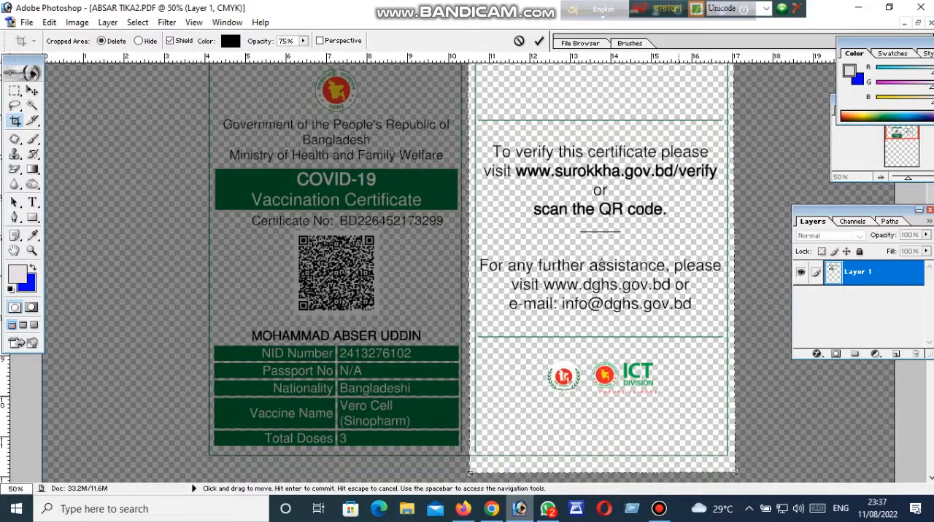
key(Return)
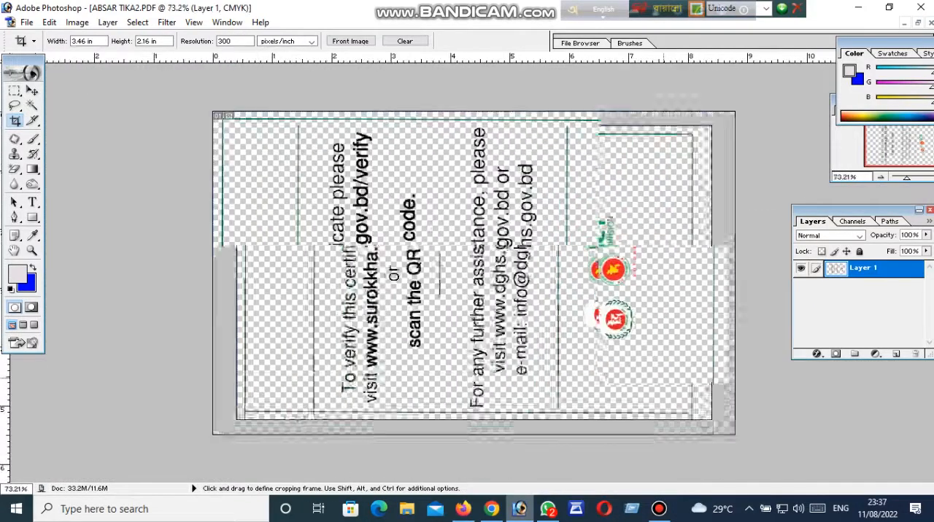
Rotate the canvas 90° clockwise so the cropped card back stands upright.
click(76, 22)
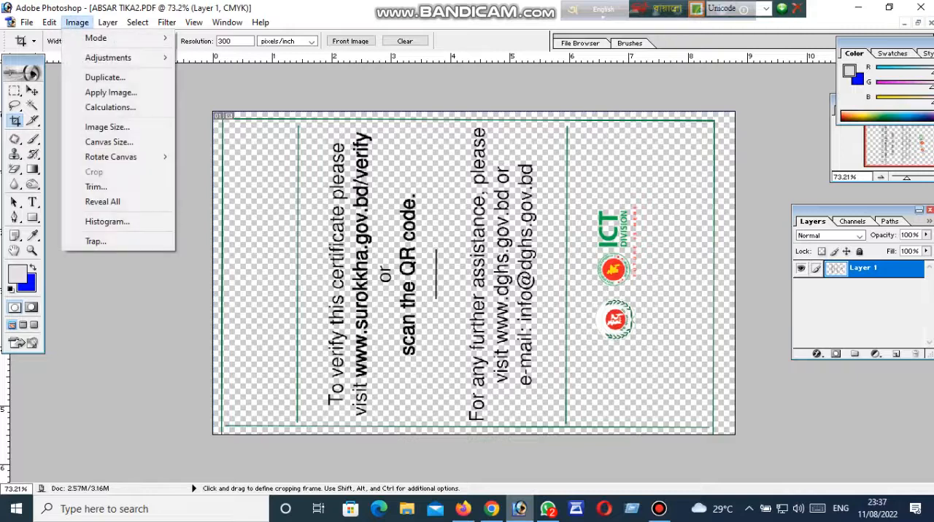
mouse_move(110, 157)
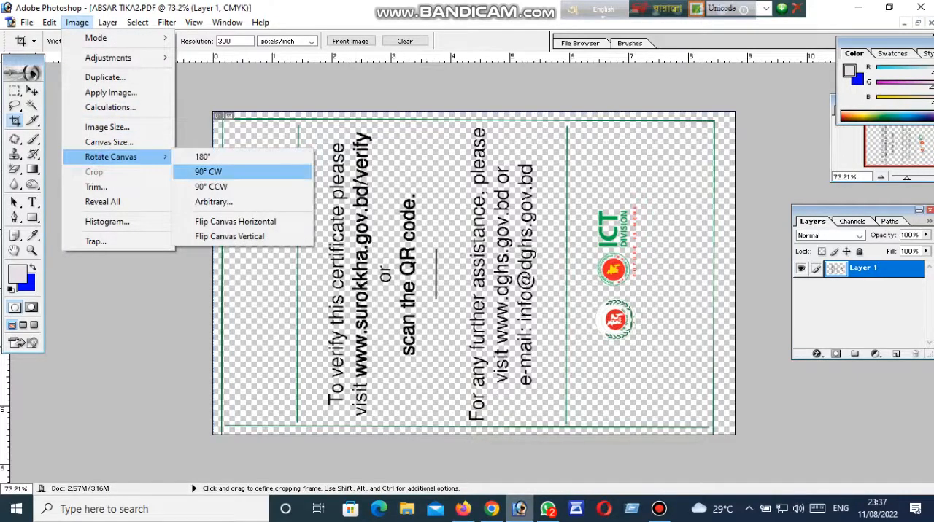
click(208, 172)
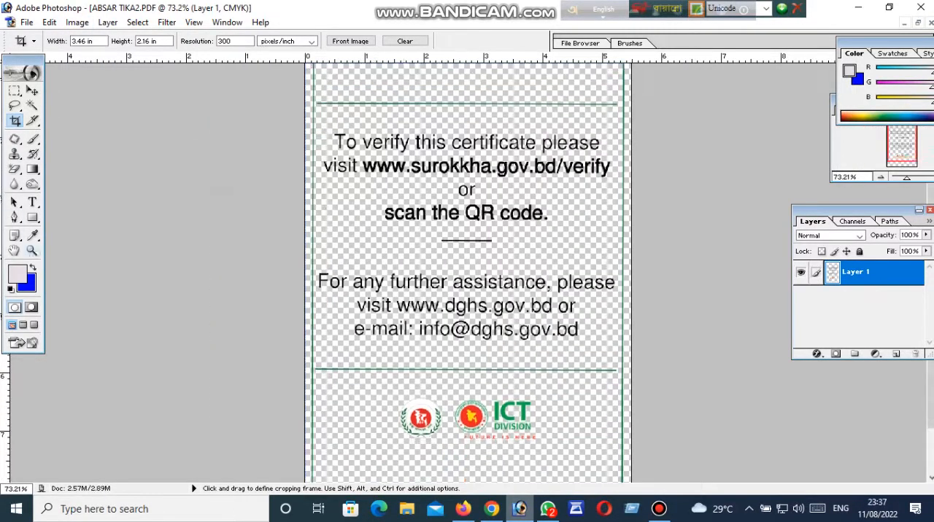
key(z)
key(ctrl+0)
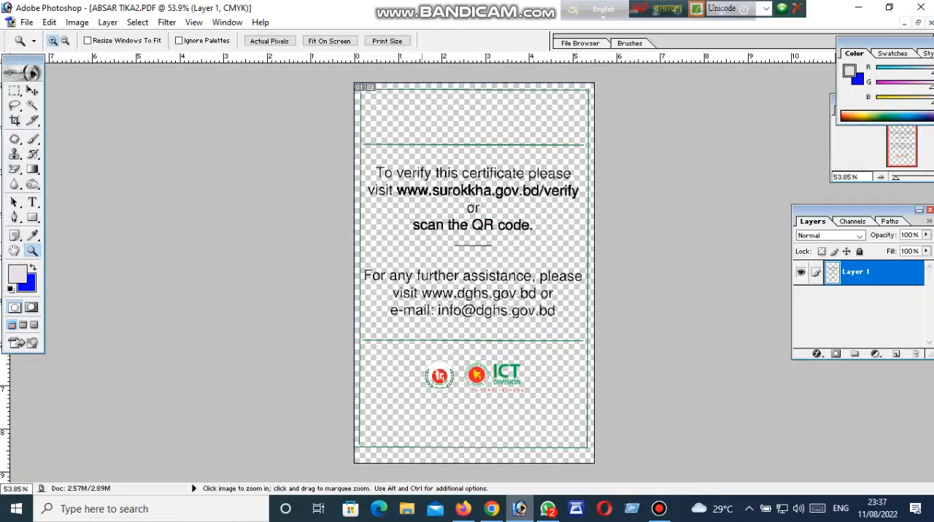
Save the card back to the Desktop as a JPEG named 2 at Maximum quality, and take the document window out of its maximized state.
click(27, 22)
click(36, 146)
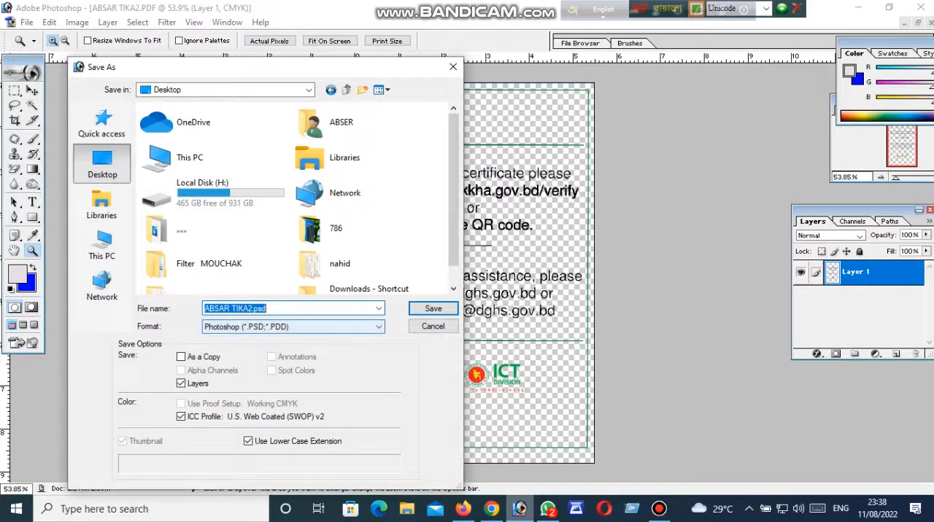
click(268, 326)
click(248, 375)
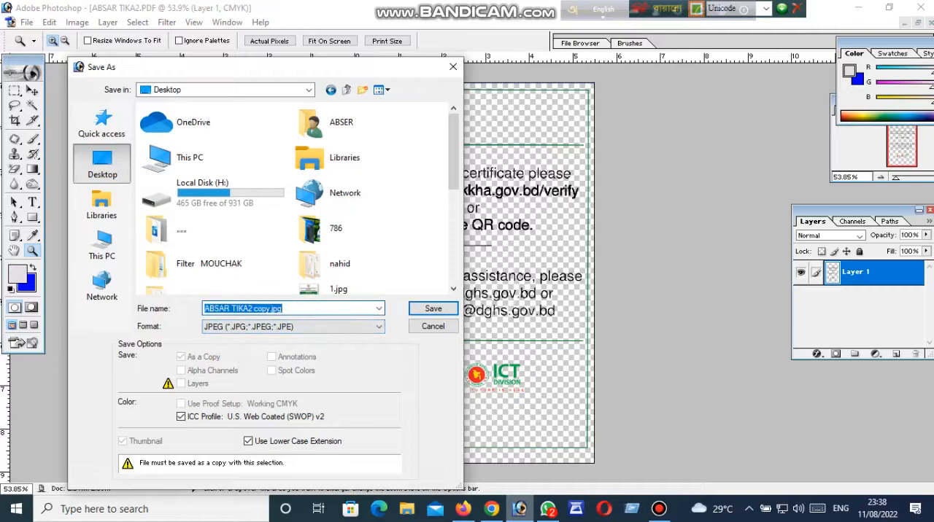
text(2)
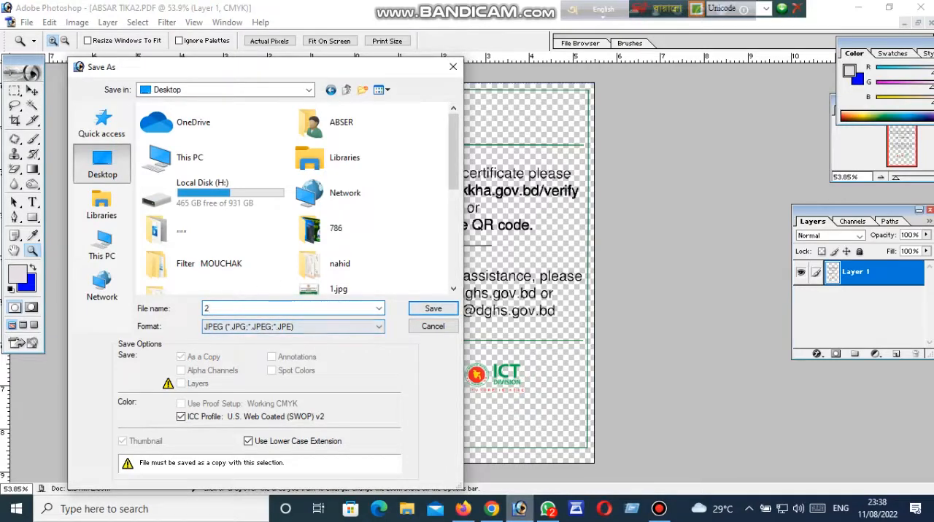
key(Return)
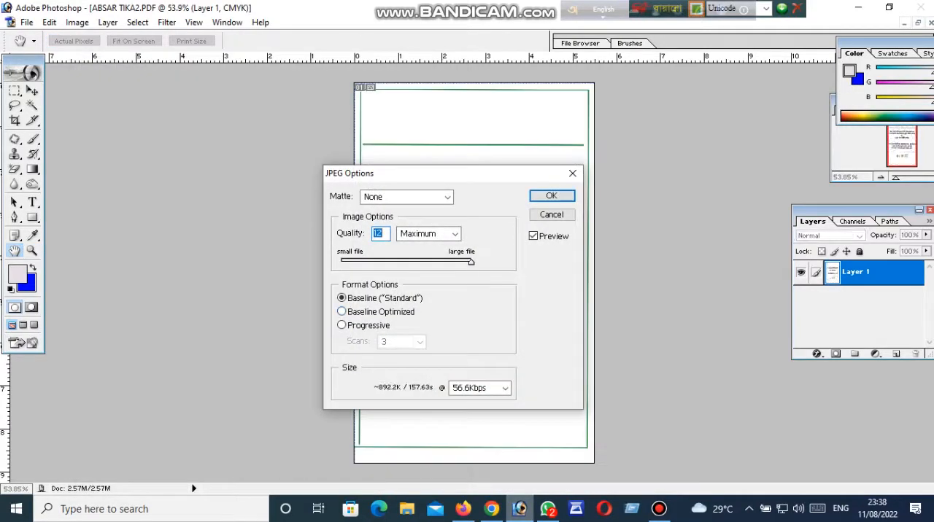
key(Return)
key(z)
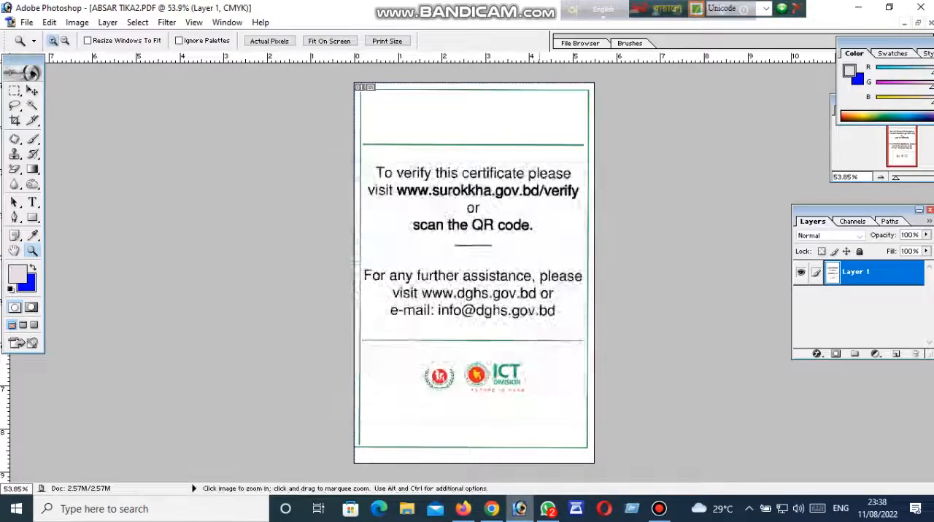
click(918, 23)
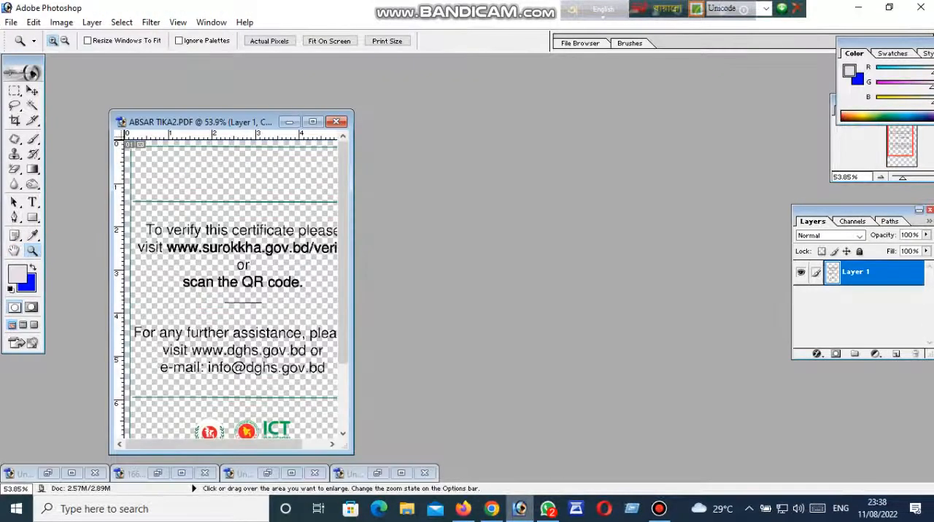
Close the cropped PDF document and open the saved 1.jpg and 2.jpg card images from the desktop in Photoshop.
click(336, 122)
click(472, 201)
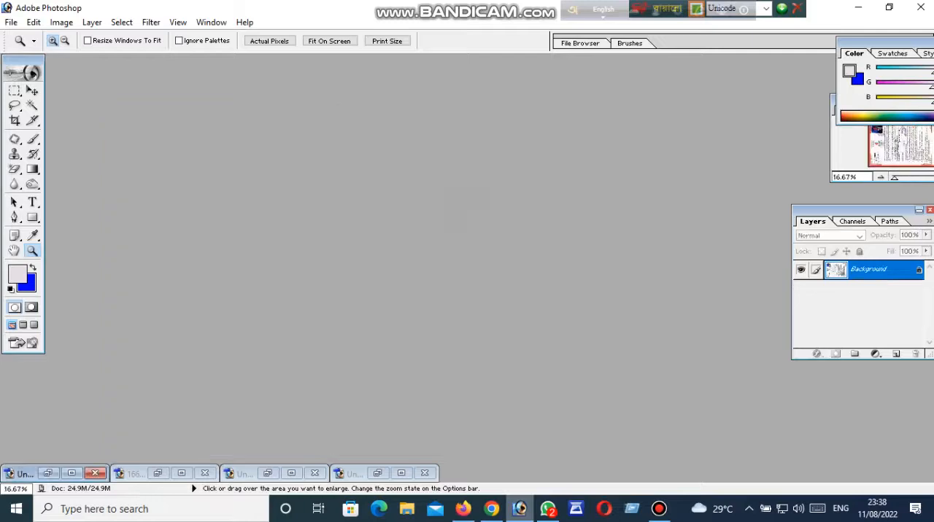
click(858, 7)
drag(232, 359, 337, 357)
drag(308, 249, 333, 394)
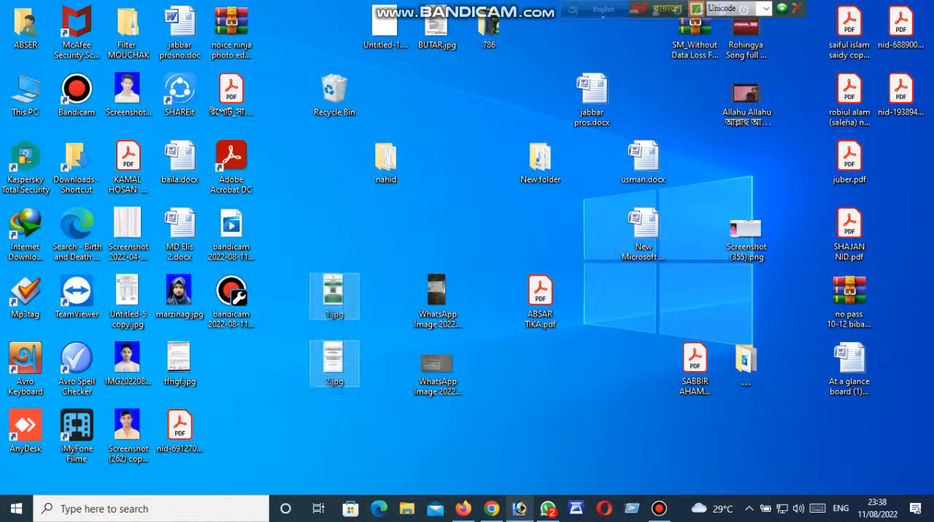
drag(333, 361, 519, 505)
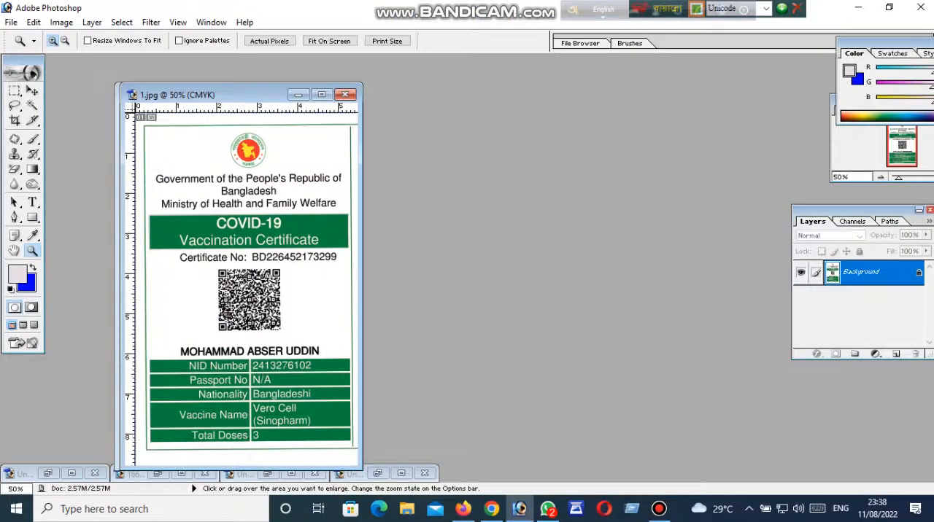
click(15, 121)
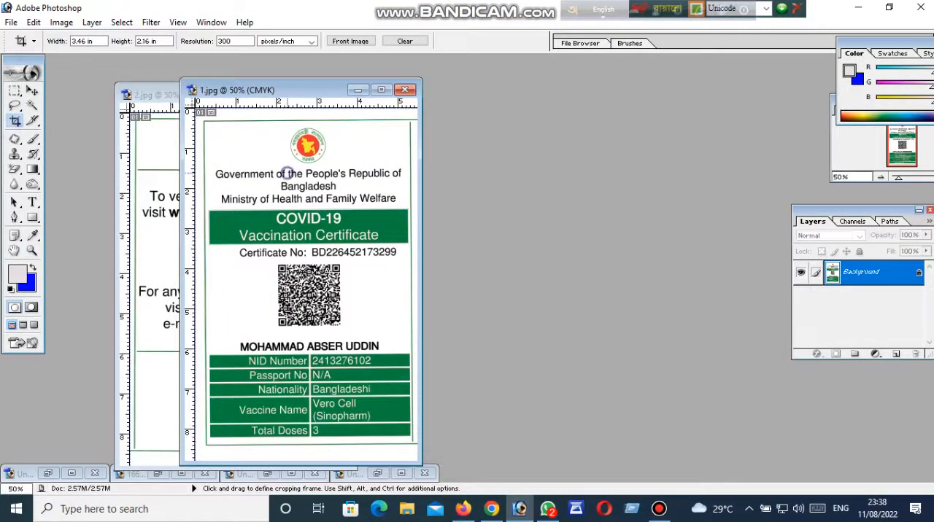
click(381, 90)
key(ctrl+plus)
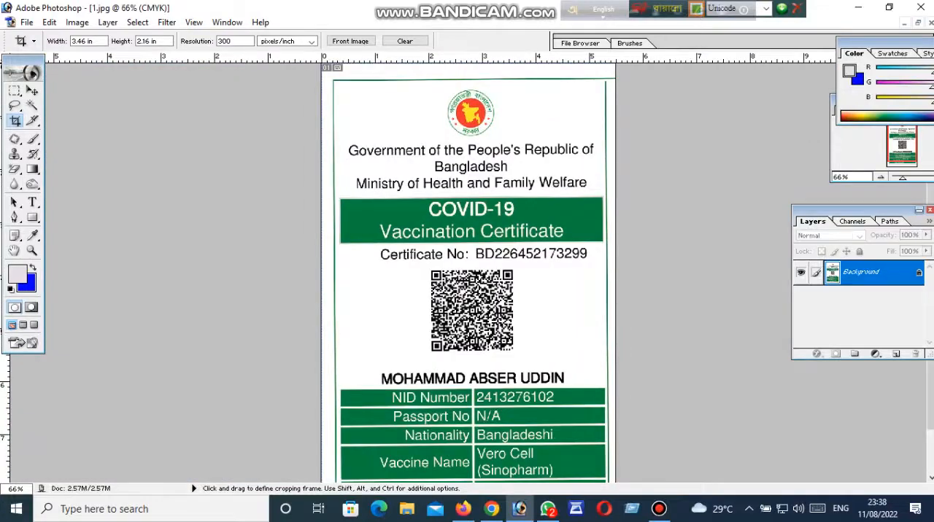
click(917, 23)
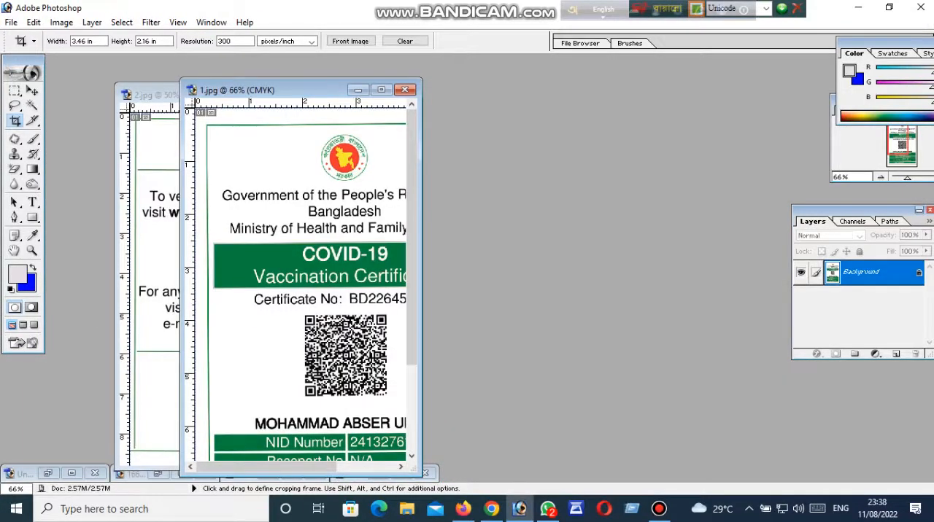
Create a white A4 document, 210 x 297 mm at 300 pixels/inch in RGB Color, and place its window beside the card images.
key(ctrl+n)
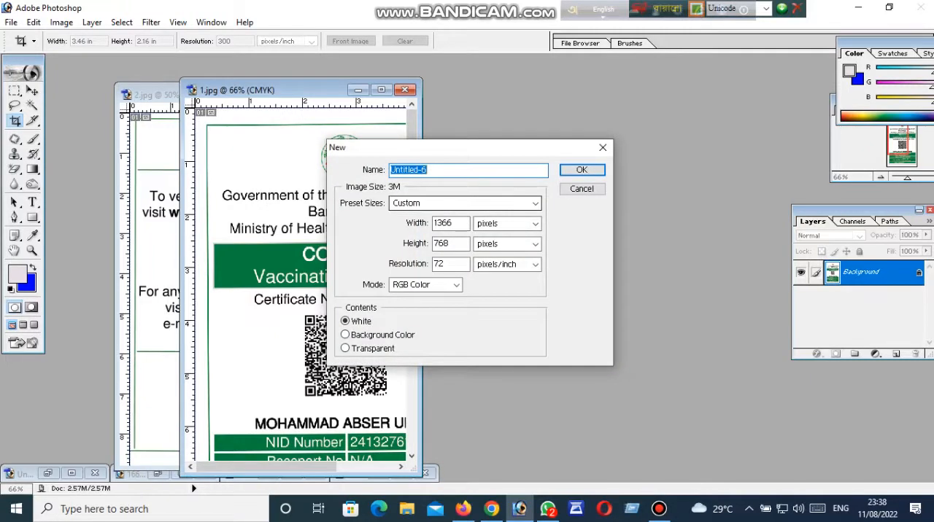
click(425, 203)
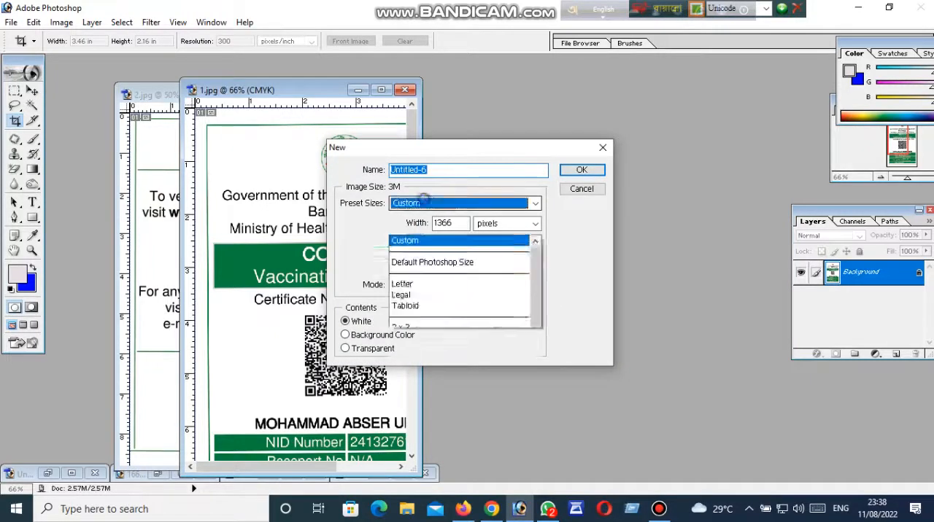
click(398, 300)
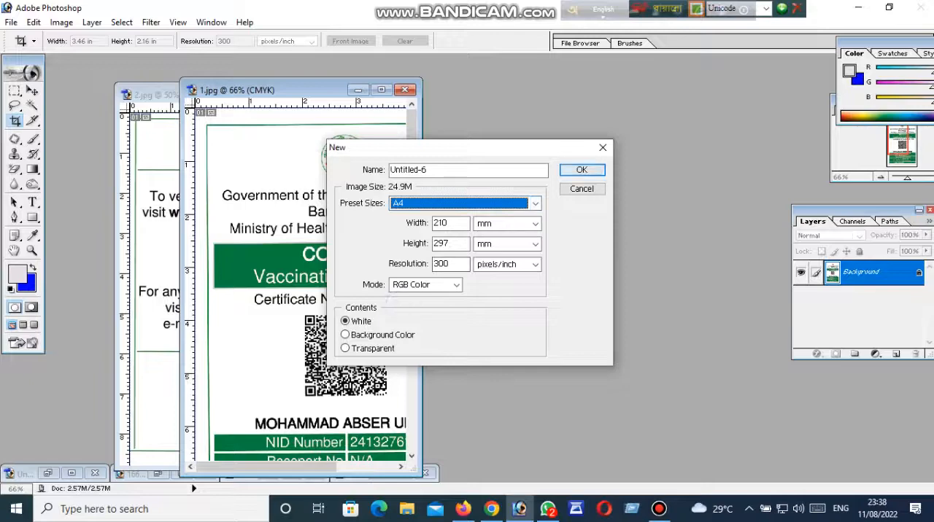
click(582, 170)
drag(249, 138, 603, 121)
Copy the front card from 1.jpg and the back card from 2.jpg side by side near the top of the A4 page.
click(344, 186)
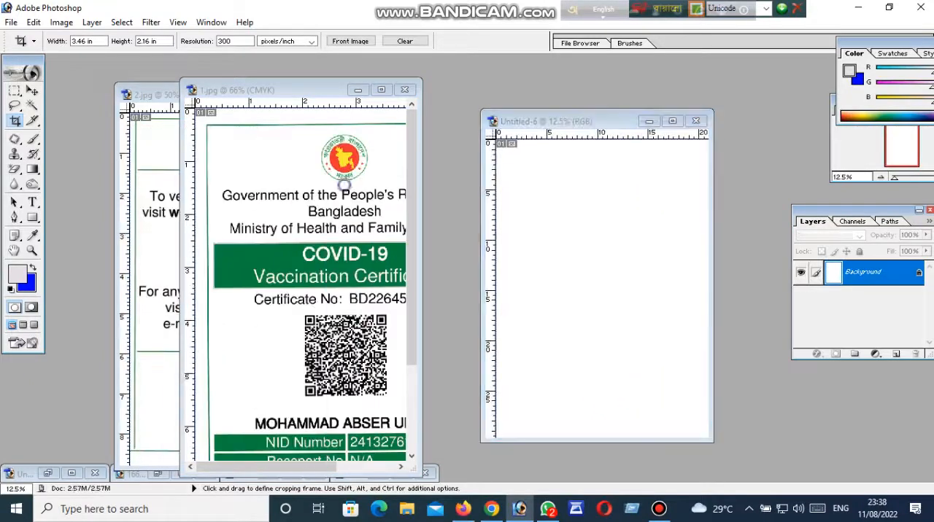
drag(344, 189, 542, 175)
click(167, 200)
drag(167, 200, 612, 195)
Move the front card closer to the back card and rotate it very slightly clockwise to straighten it.
click(33, 91)
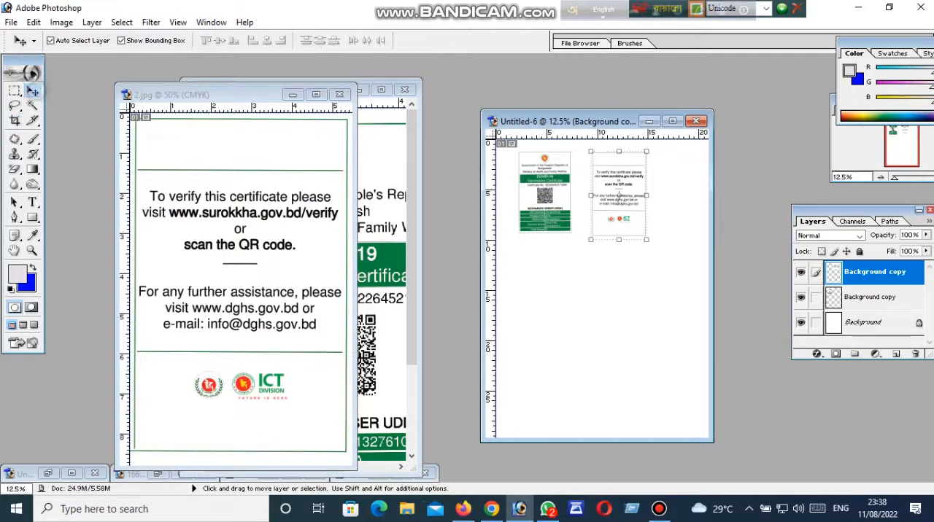
drag(540, 196, 554, 202)
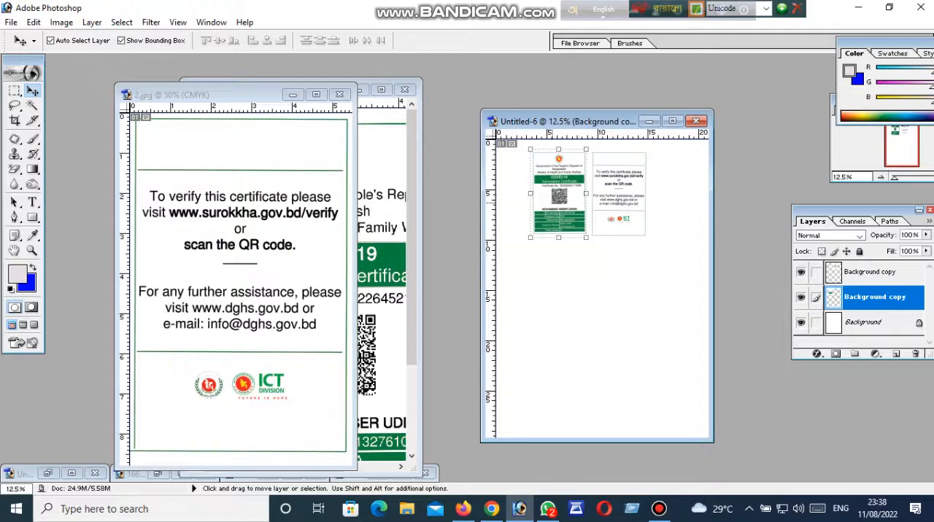
mouse_move(595, 252)
mouse_down()
mouse_move(611, 235)
mouse_move(610, 168)
mouse_move(595, 252)
mouse_up()
key(Escape)
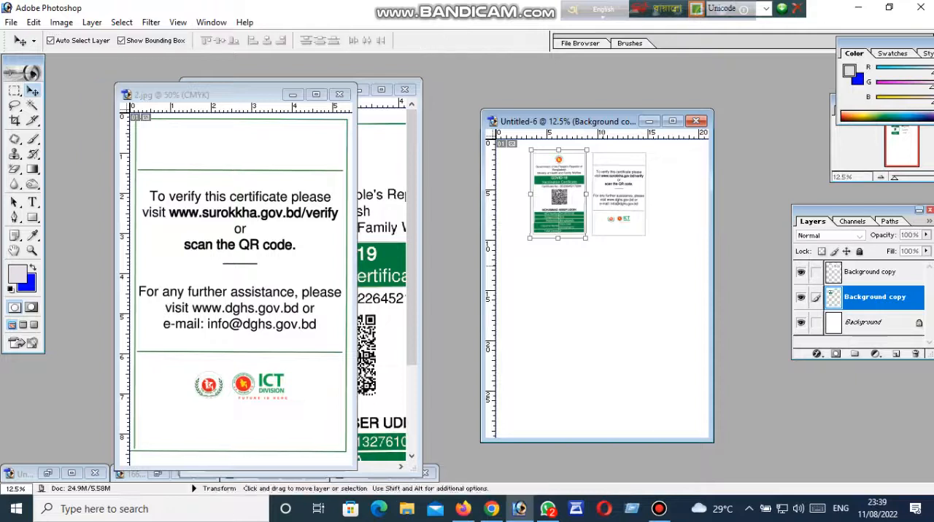
Shift the front card slightly left on the A4 page to widen the gap to the back card.
scroll(602, 267, down, 1)
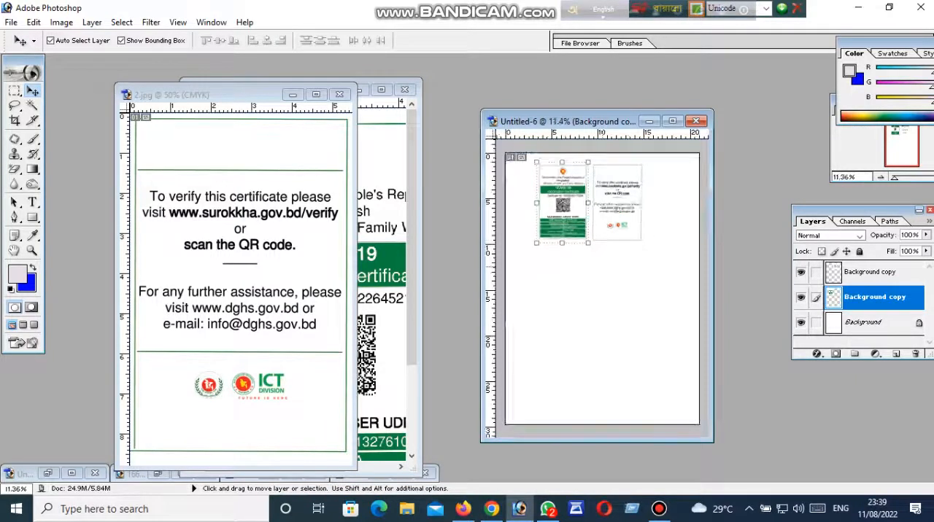
scroll(603, 267, up, 2)
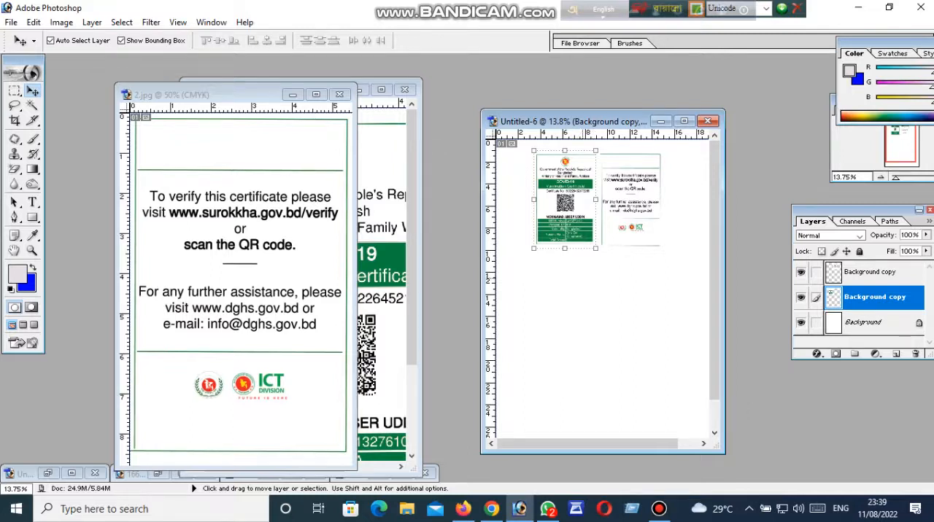
click(582, 278)
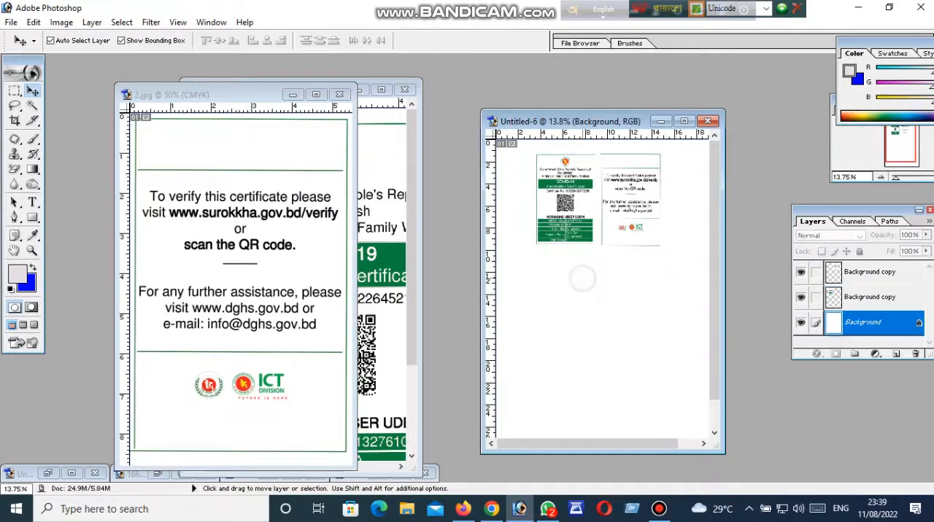
drag(576, 194, 570, 189)
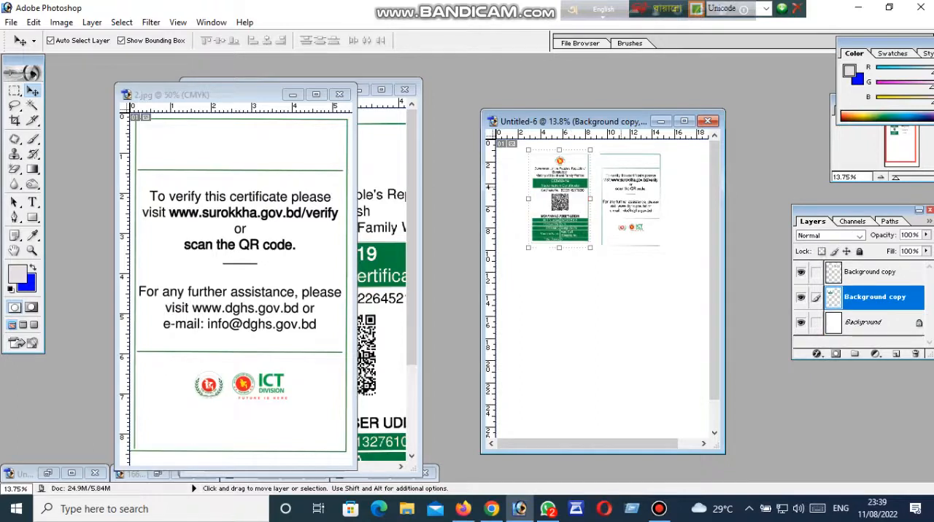
drag(583, 121, 372, 95)
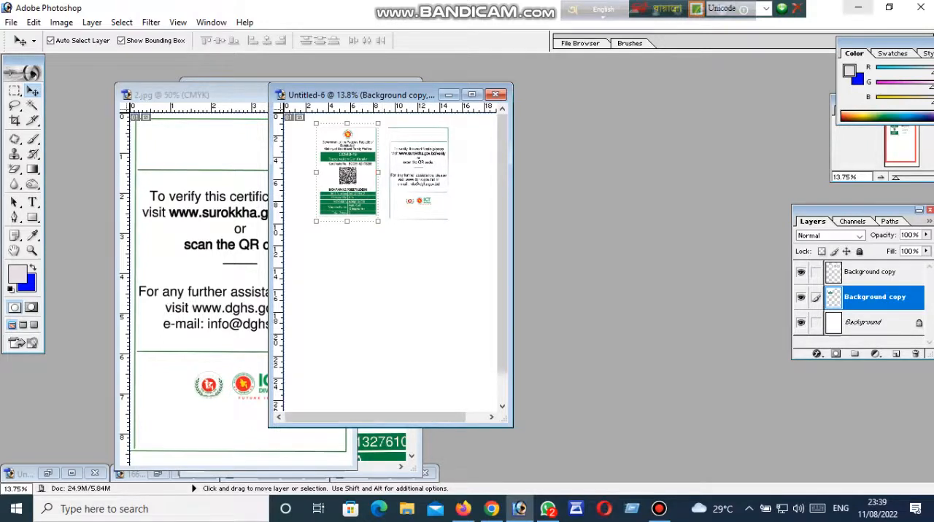
click(858, 7)
click(659, 508)
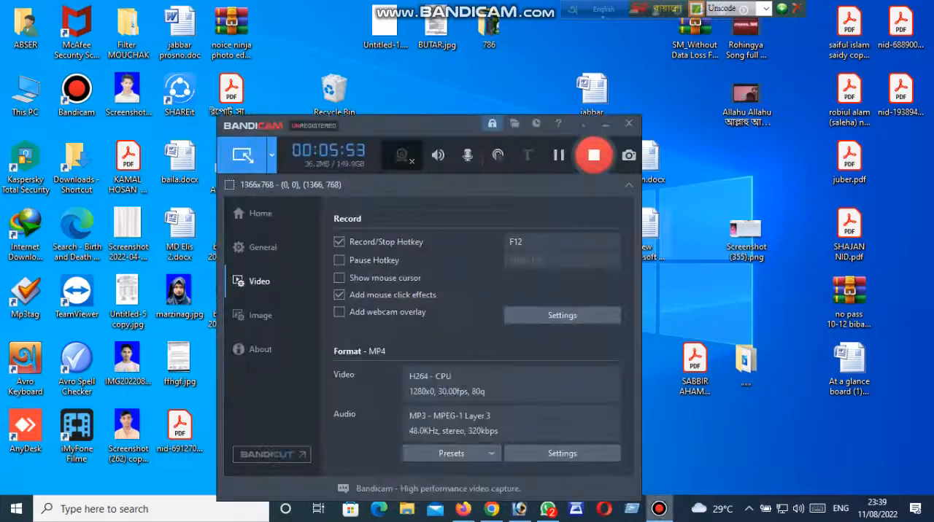